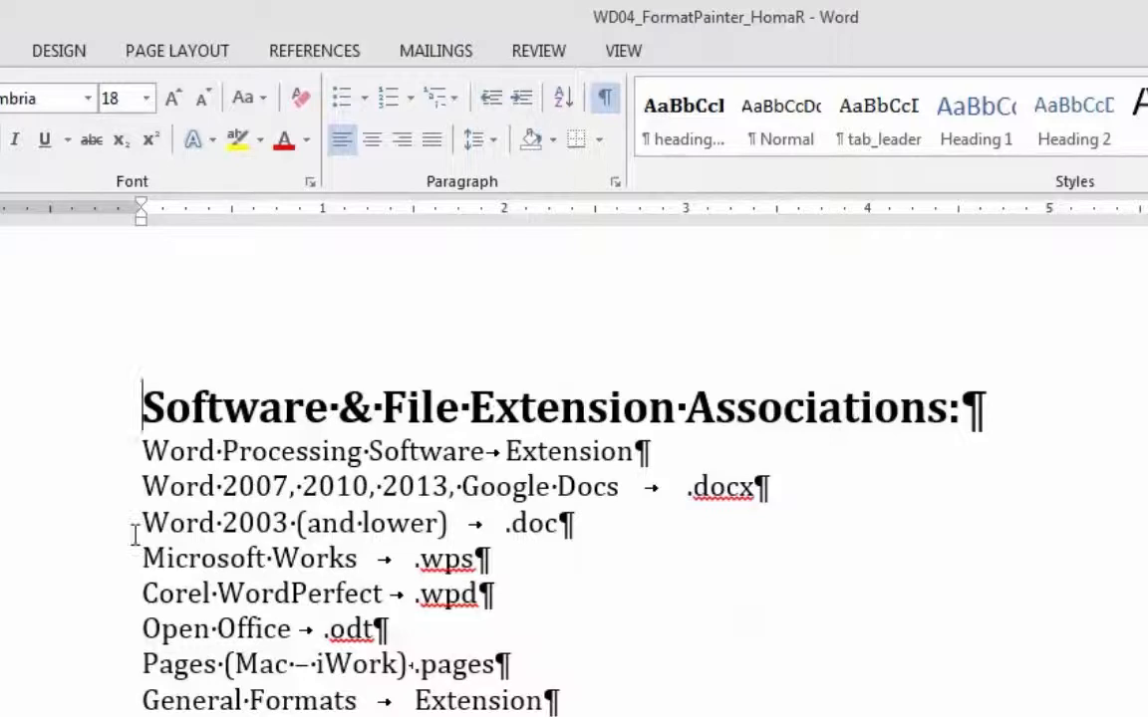
- Format the "Word Processing Software" heading line as bold, standard red, 14 pt text
click(22, 473)
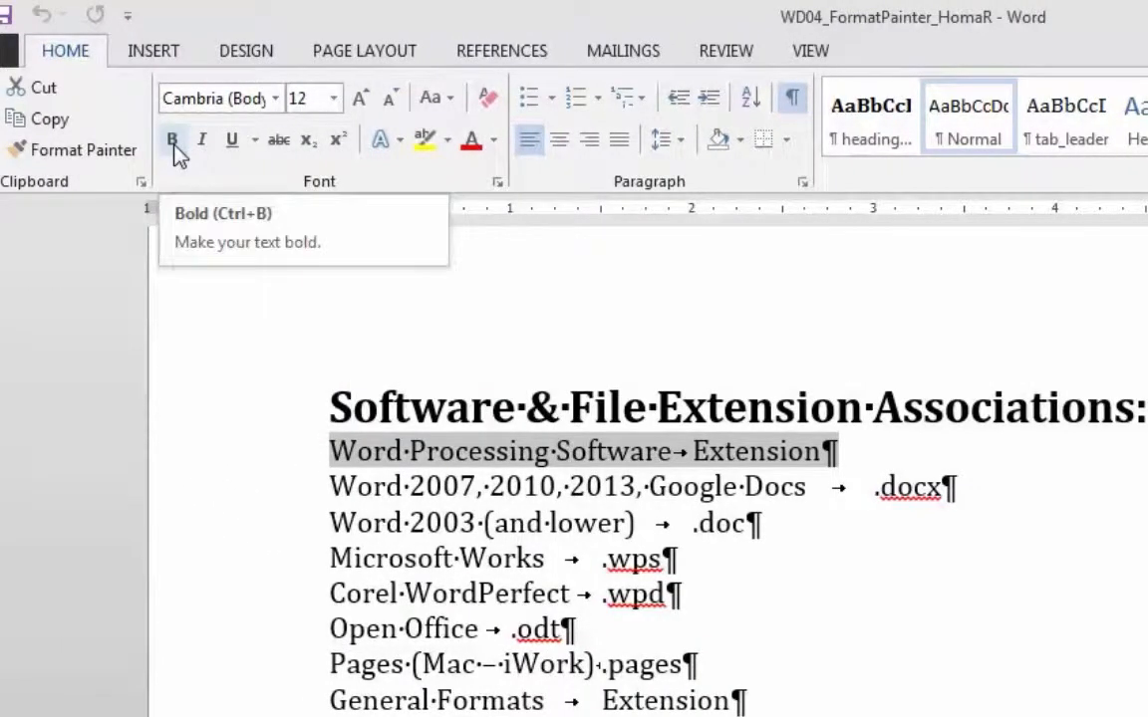
click(173, 145)
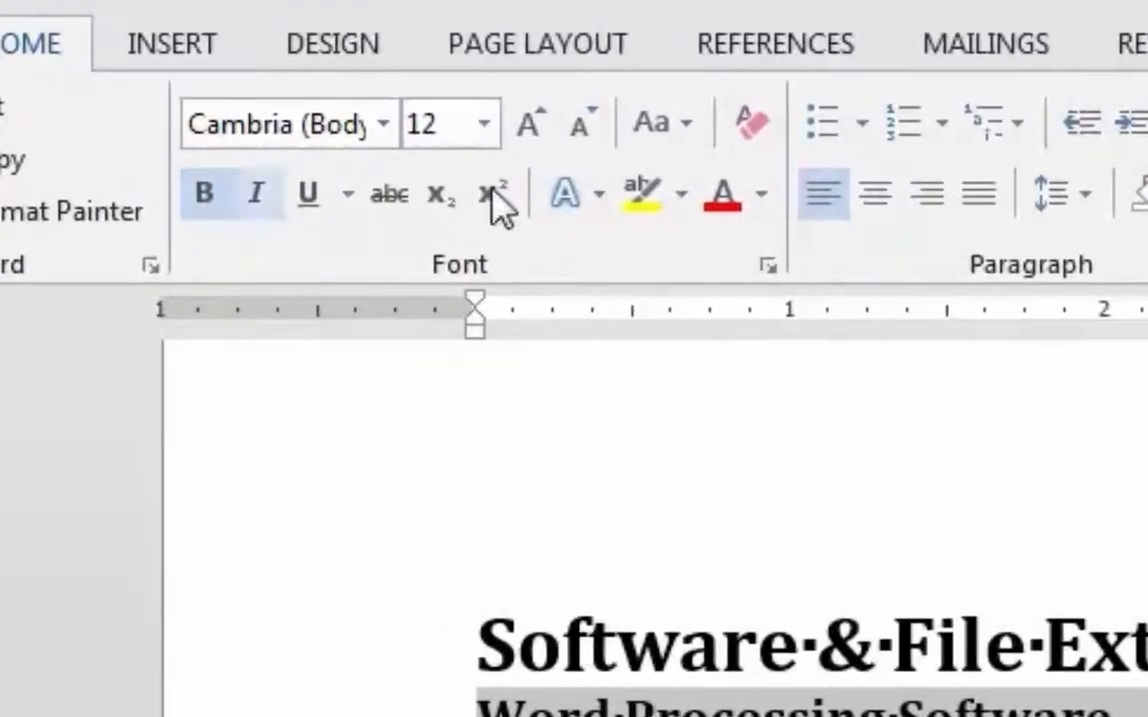
click(762, 195)
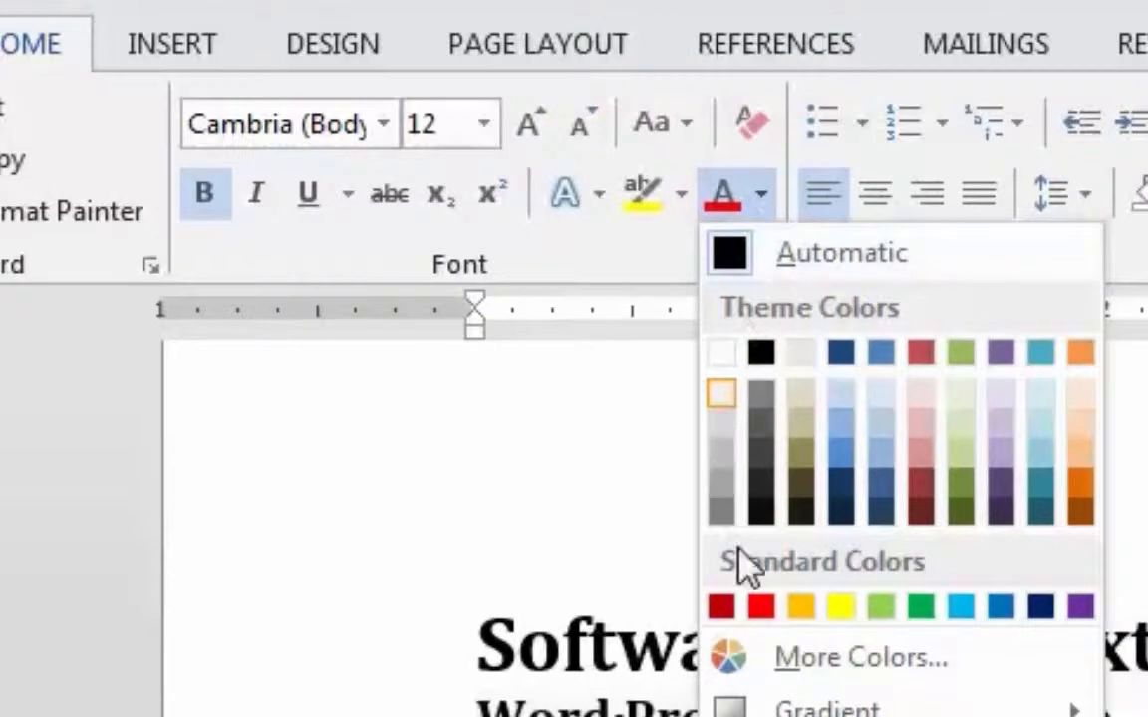
click(763, 608)
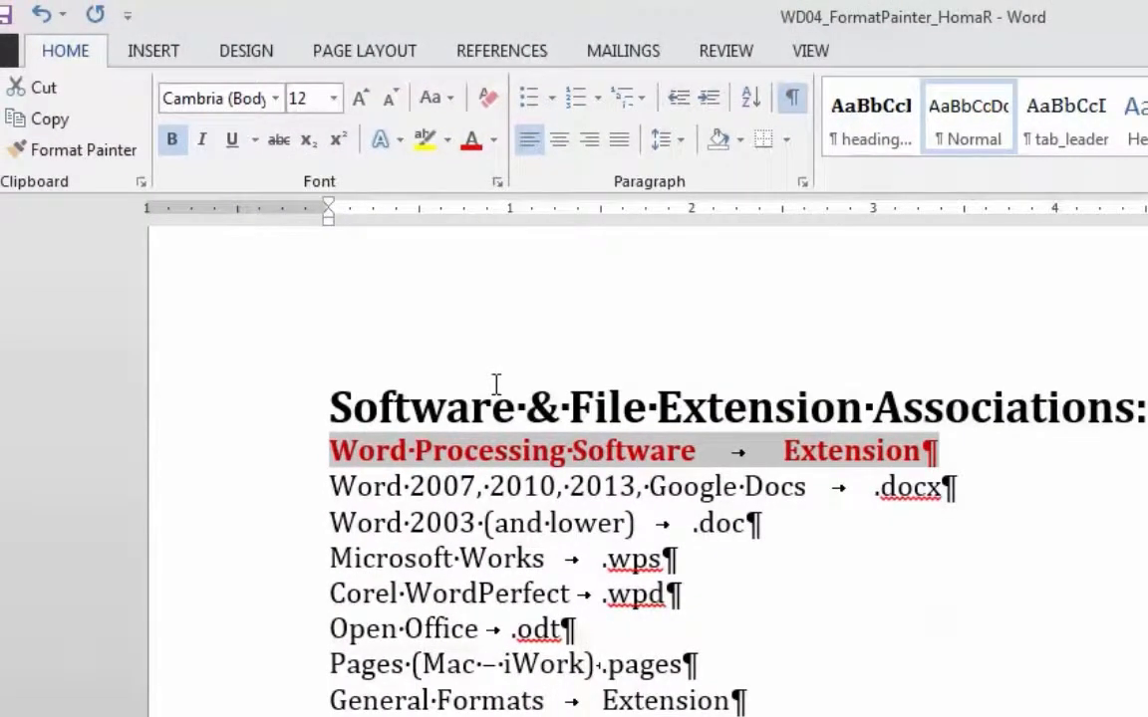
click(333, 99)
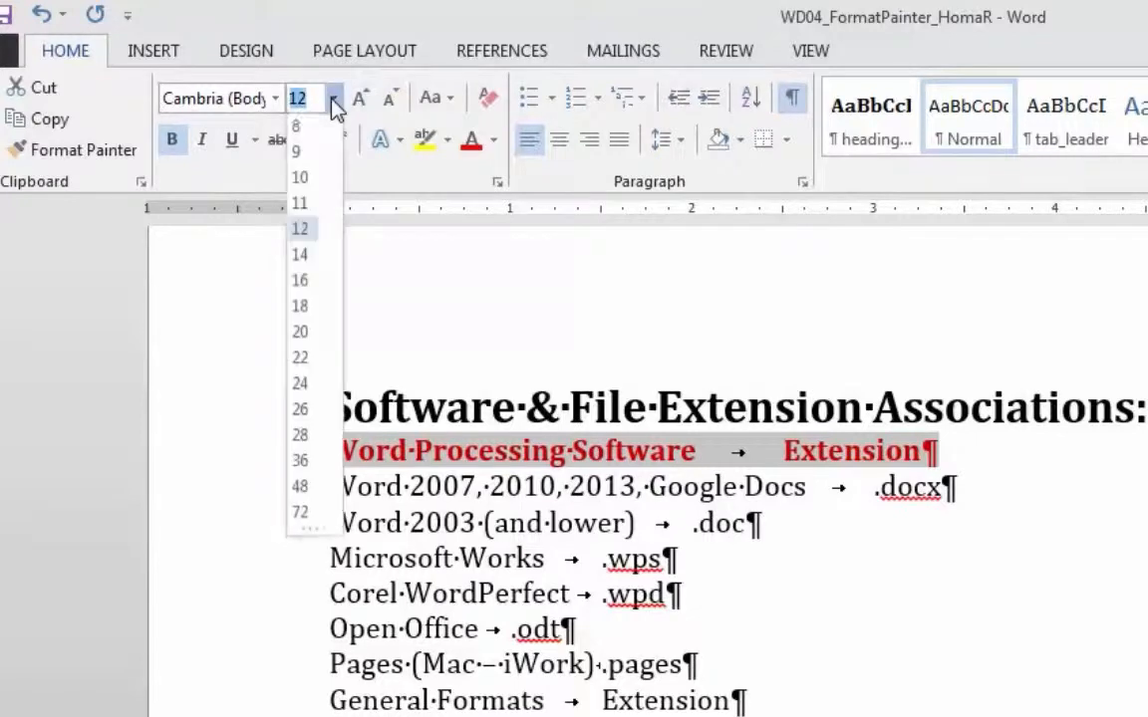
click(301, 259)
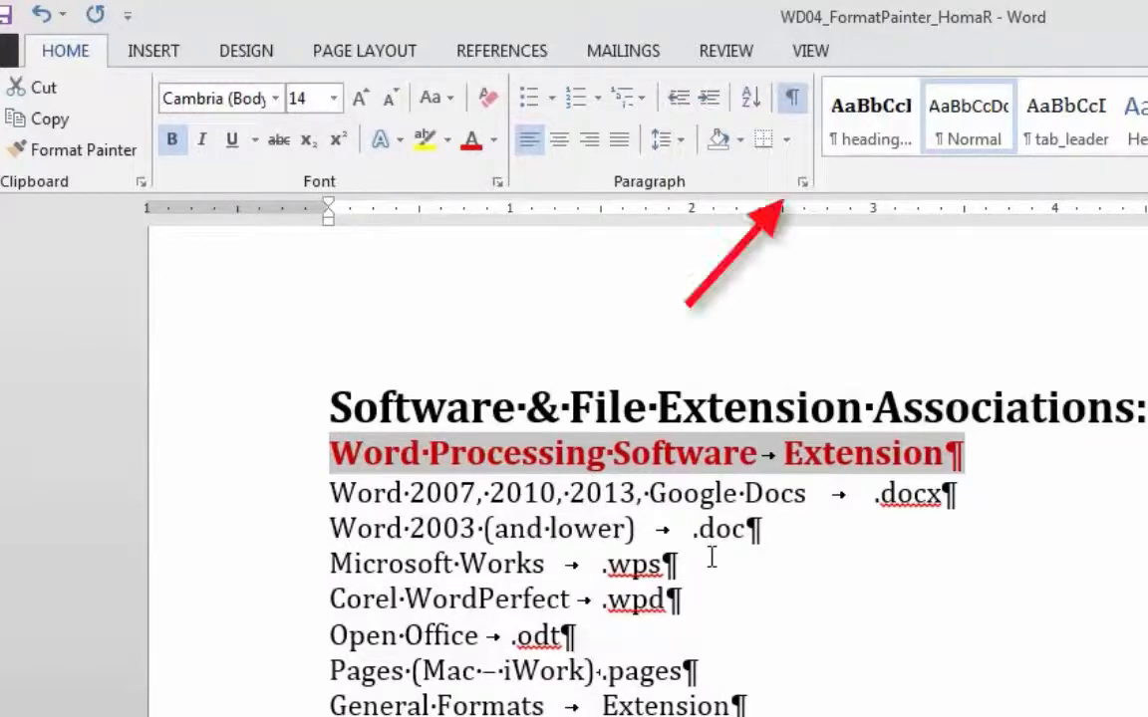
- Set the paragraph spacing before the "Word Processing Software" heading line to 12 pt
click(803, 185)
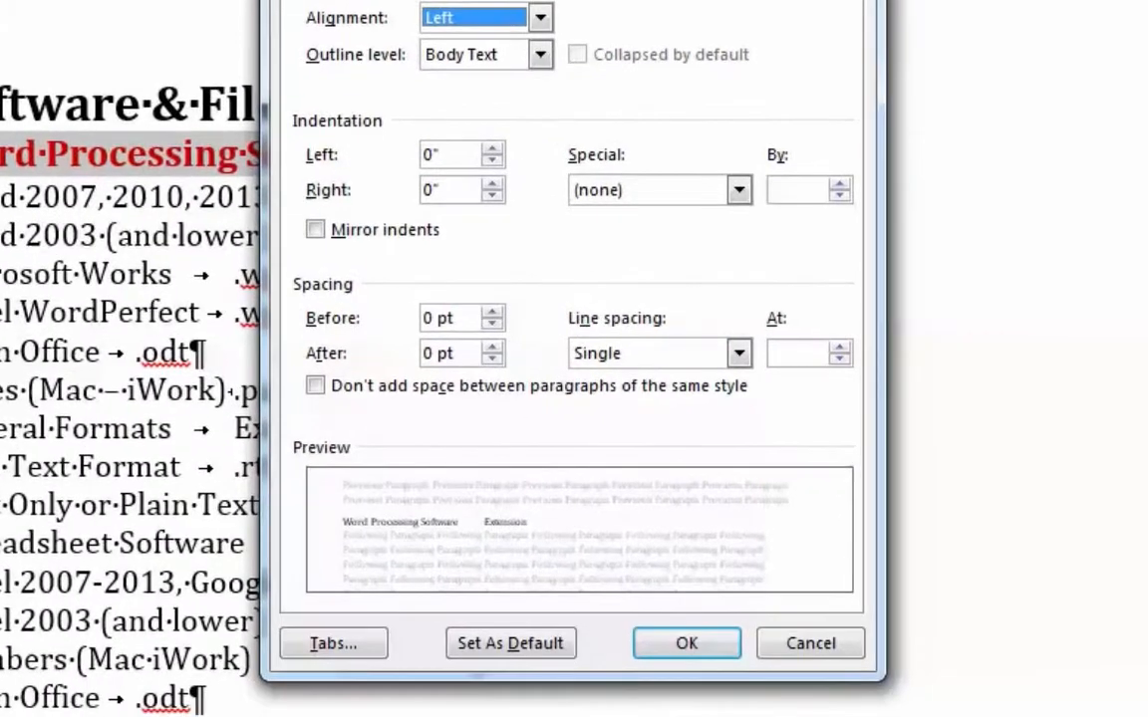
click(493, 312)
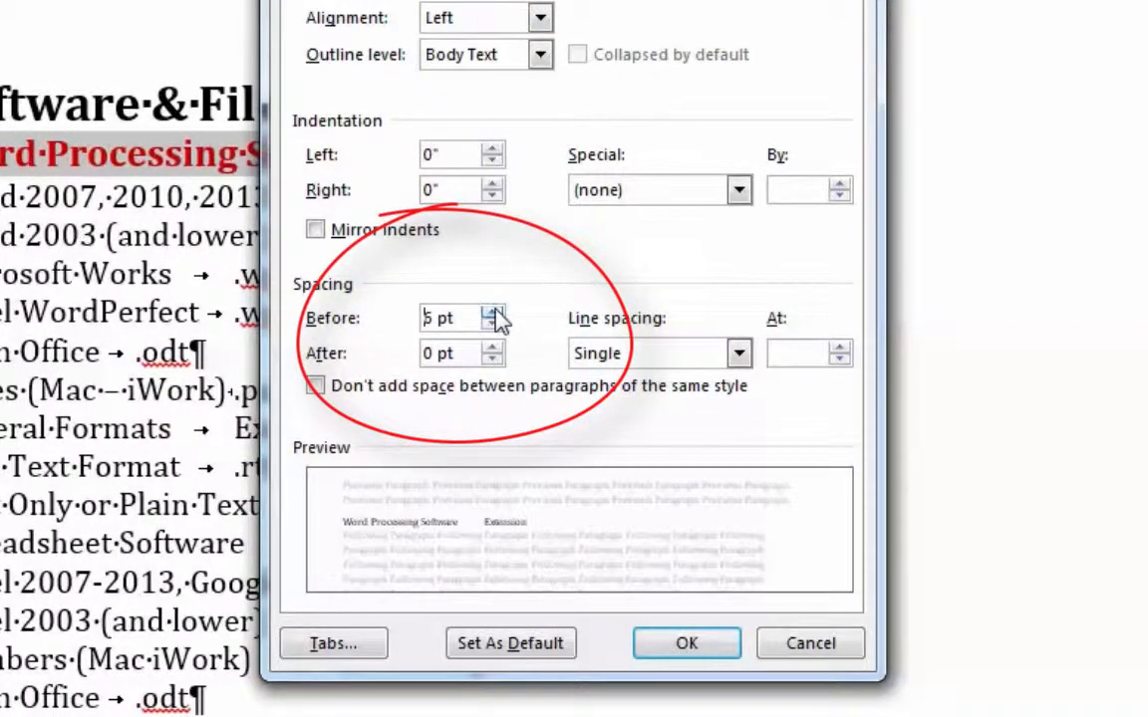
click(493, 312)
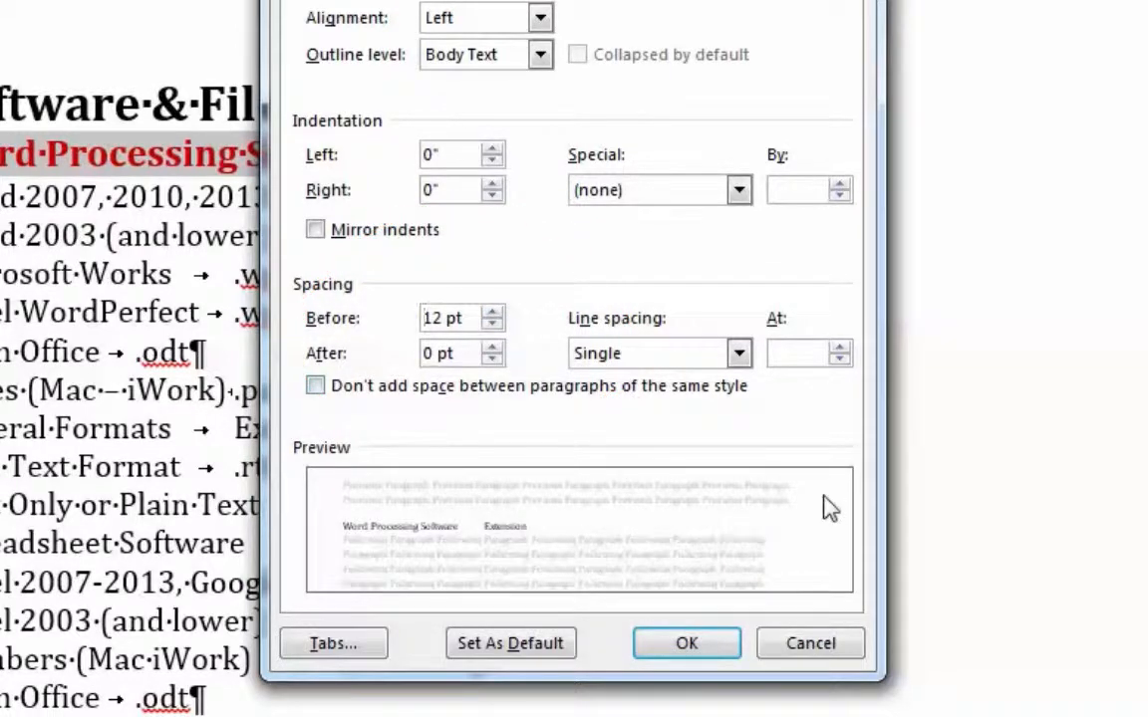
- Add a right-aligned tab stop at 6" without a leader to the "Word Processing Software" heading line and apply the paragraph settings
click(328, 644)
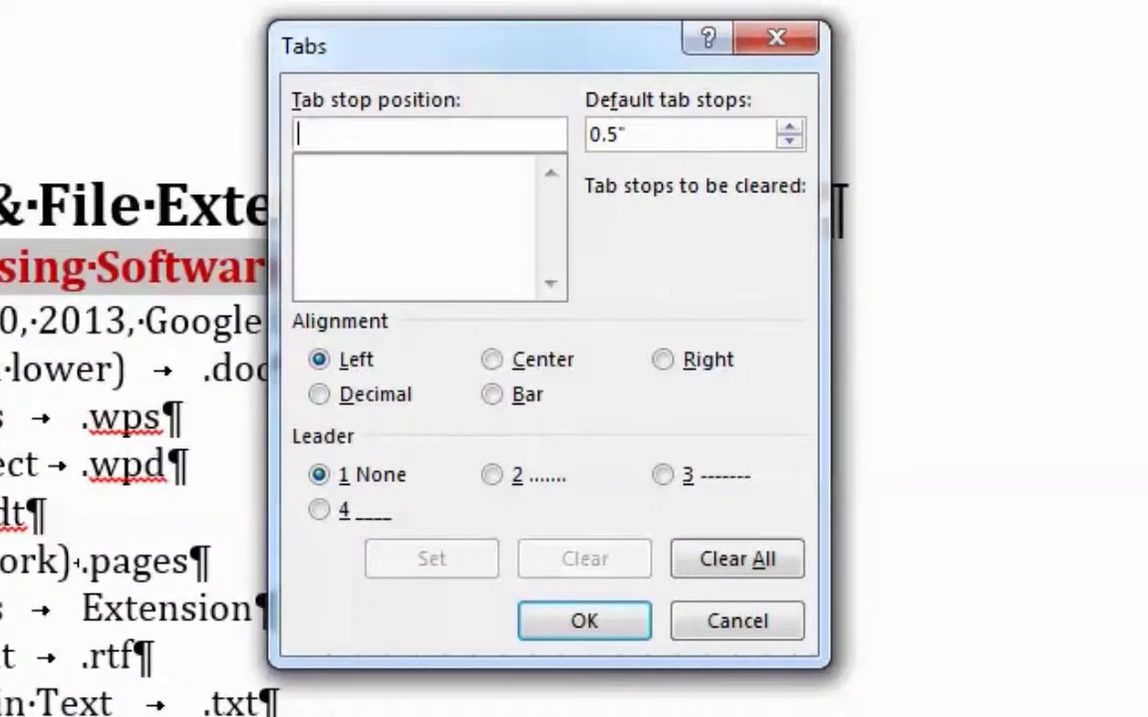
text(6)
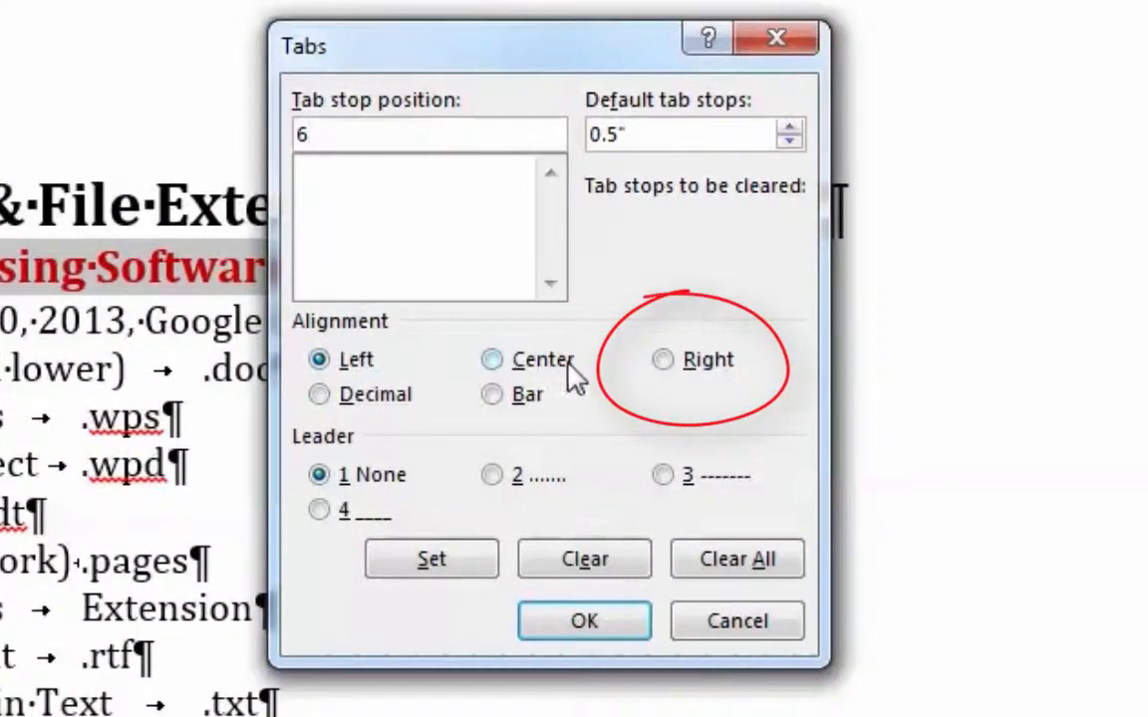
click(664, 360)
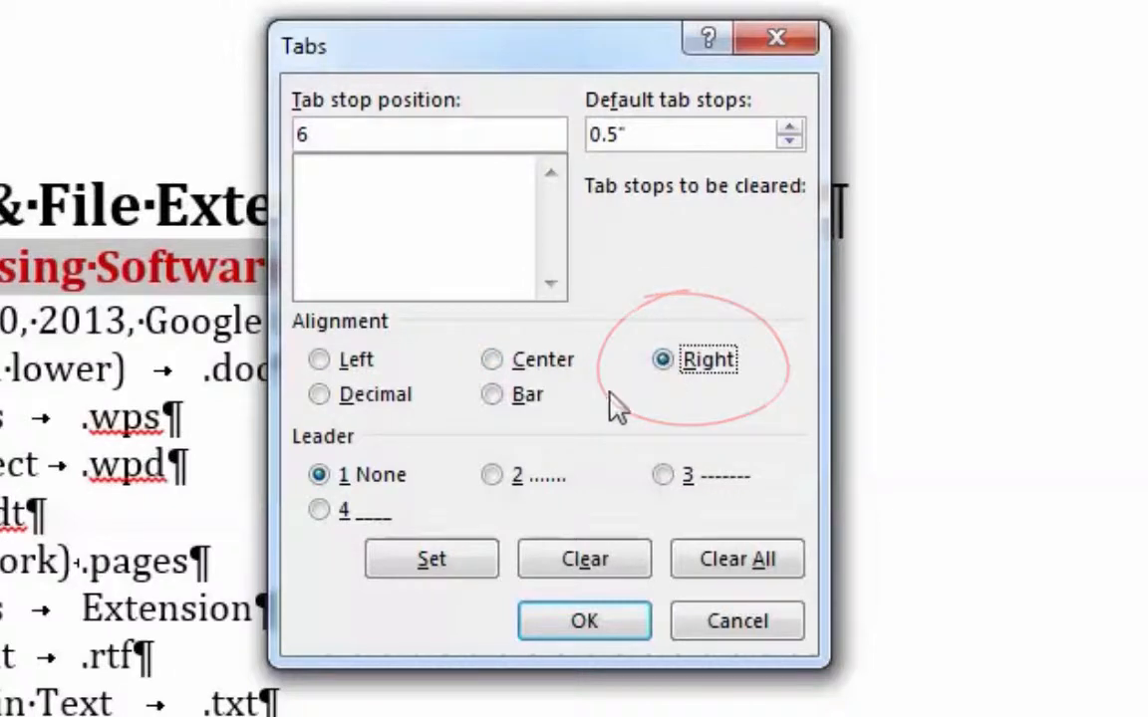
click(412, 566)
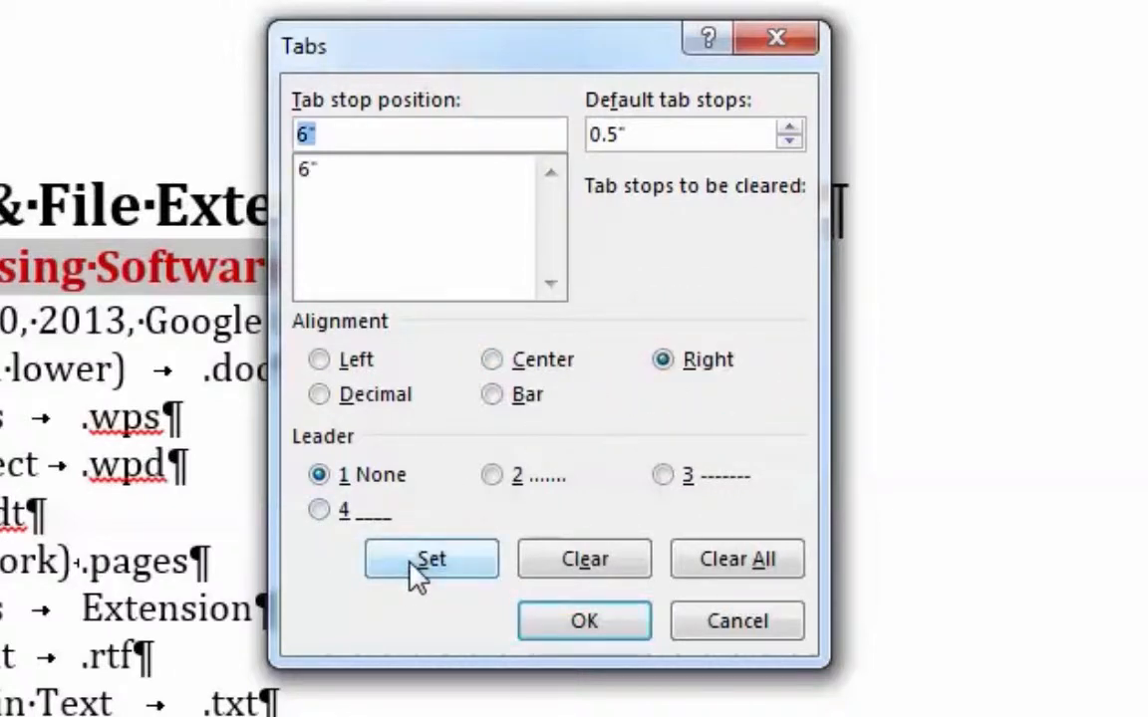
click(583, 623)
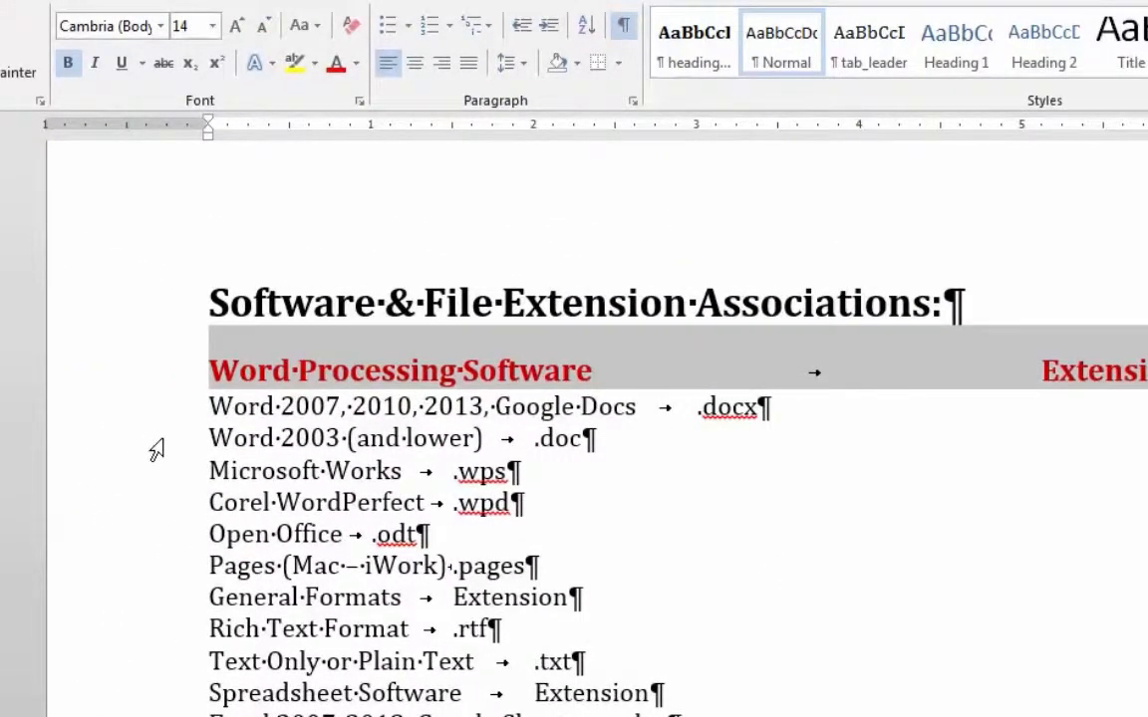
- Set a 0.25" left indent for the six lines from "Word 2007, 2010, 2013, Google Docs" through "Pages (Mac – iWork)"
drag(154, 411, 153, 570)
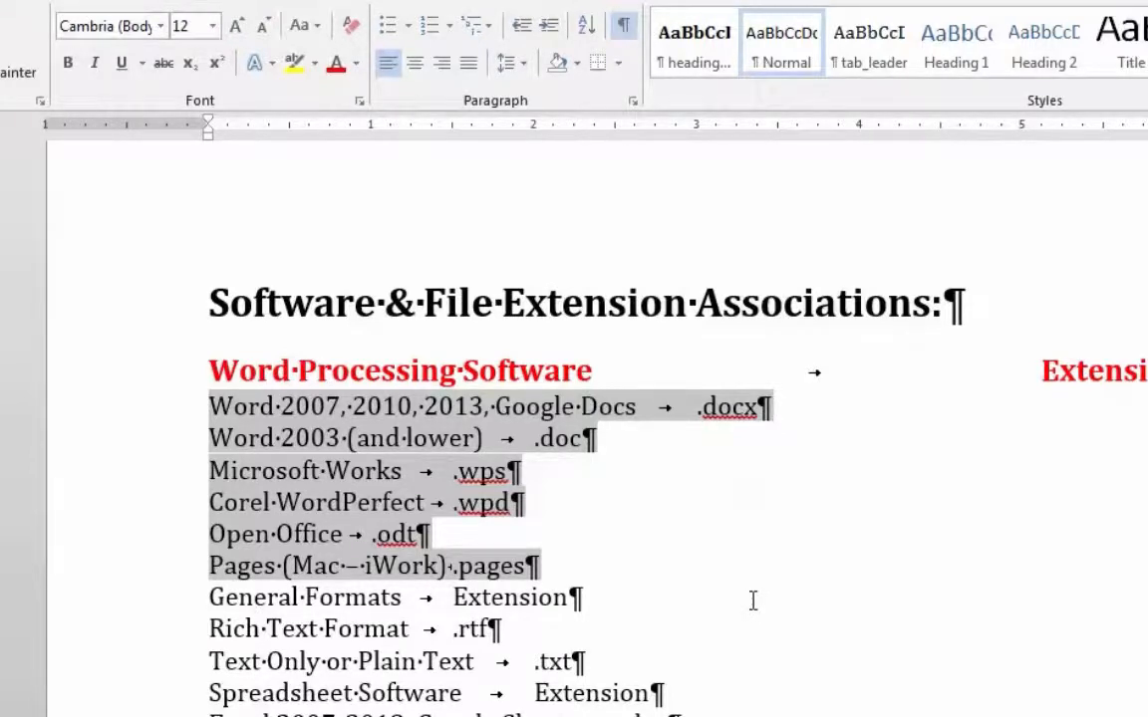
click(633, 104)
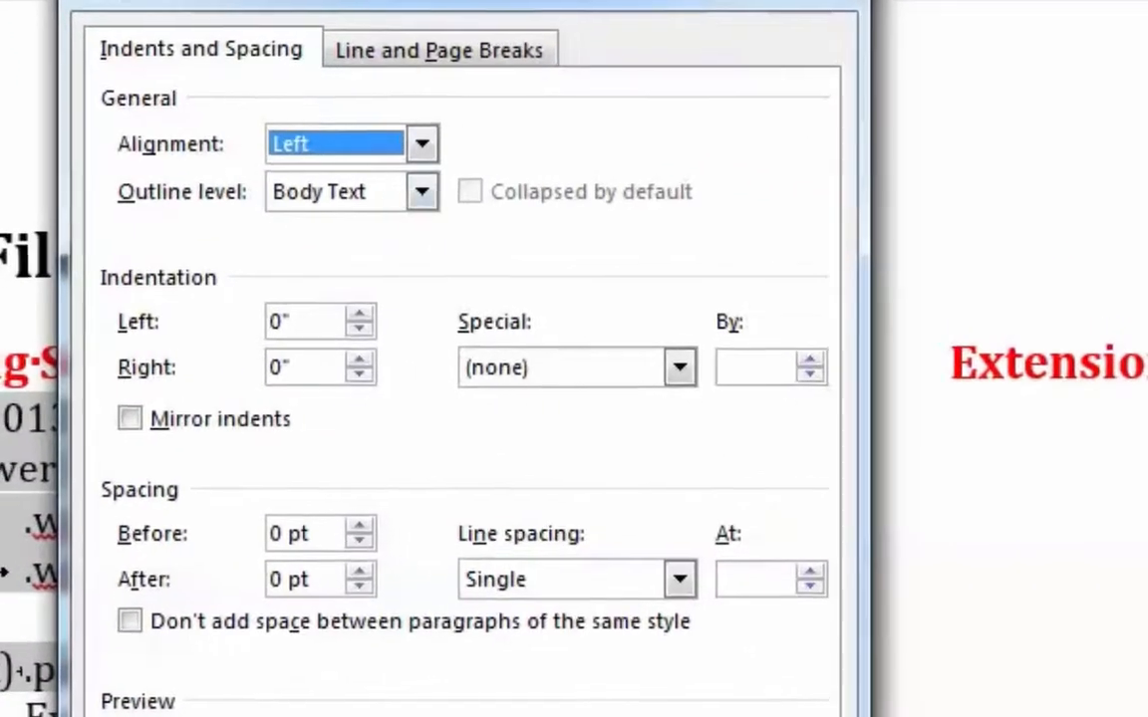
click(359, 316)
click(358, 313)
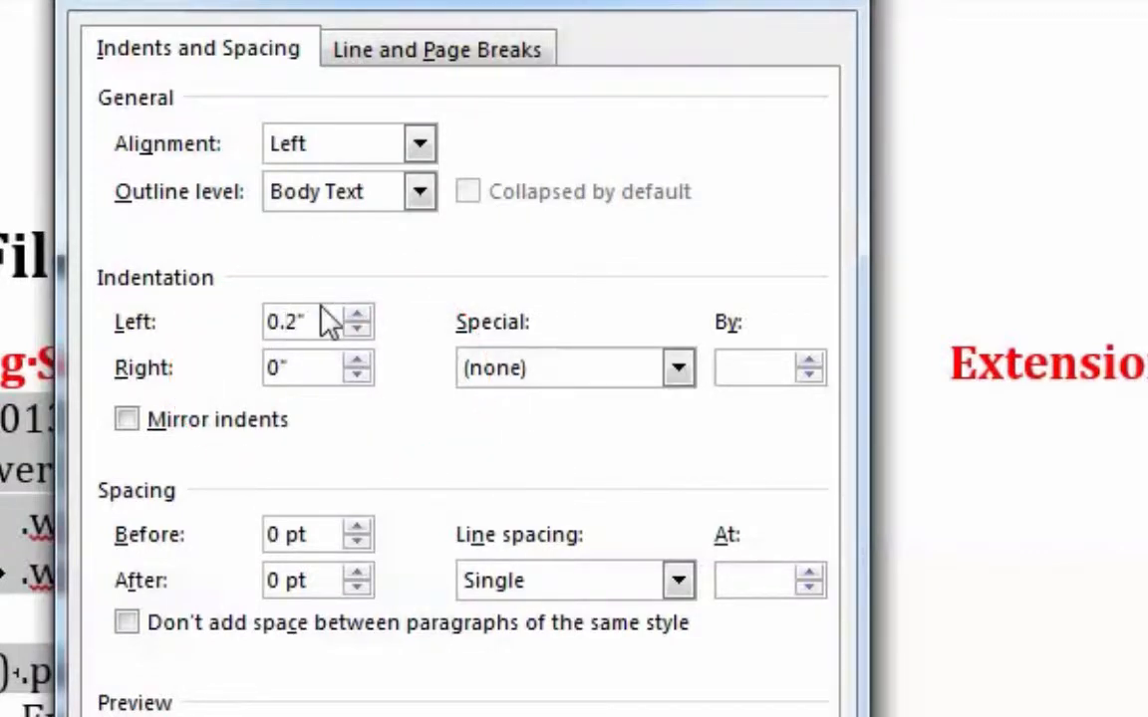
text(5)
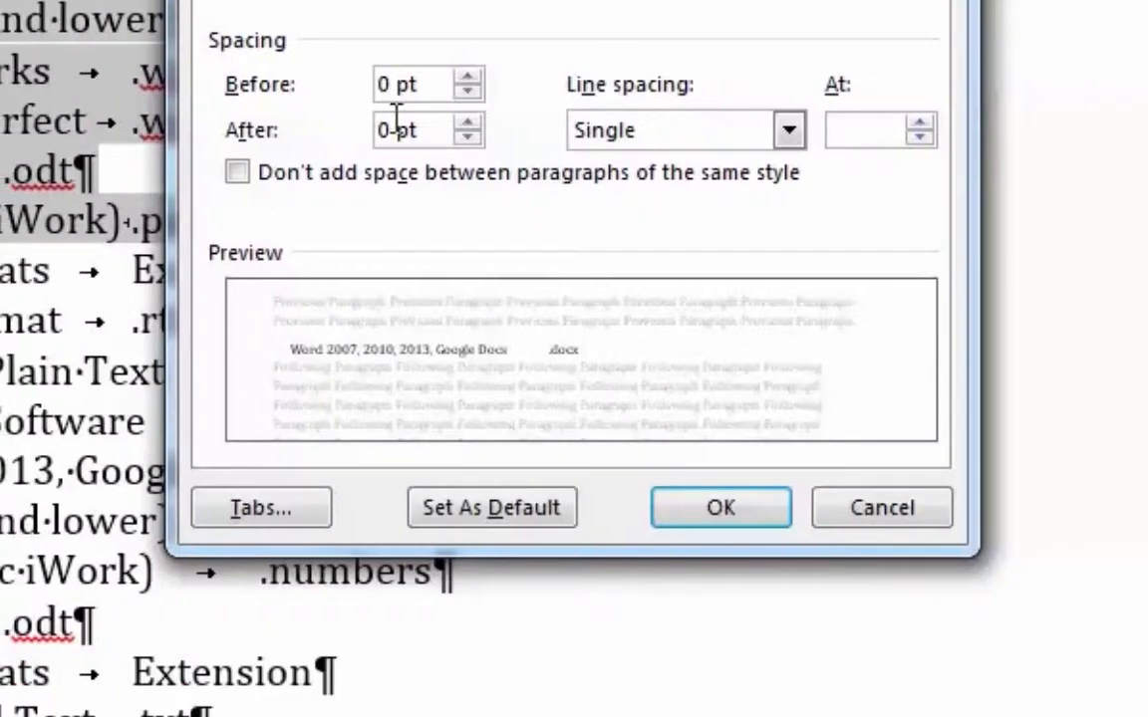
- Give the six selected software lines a right-aligned tab stop at 6" with dot leader 2
click(282, 513)
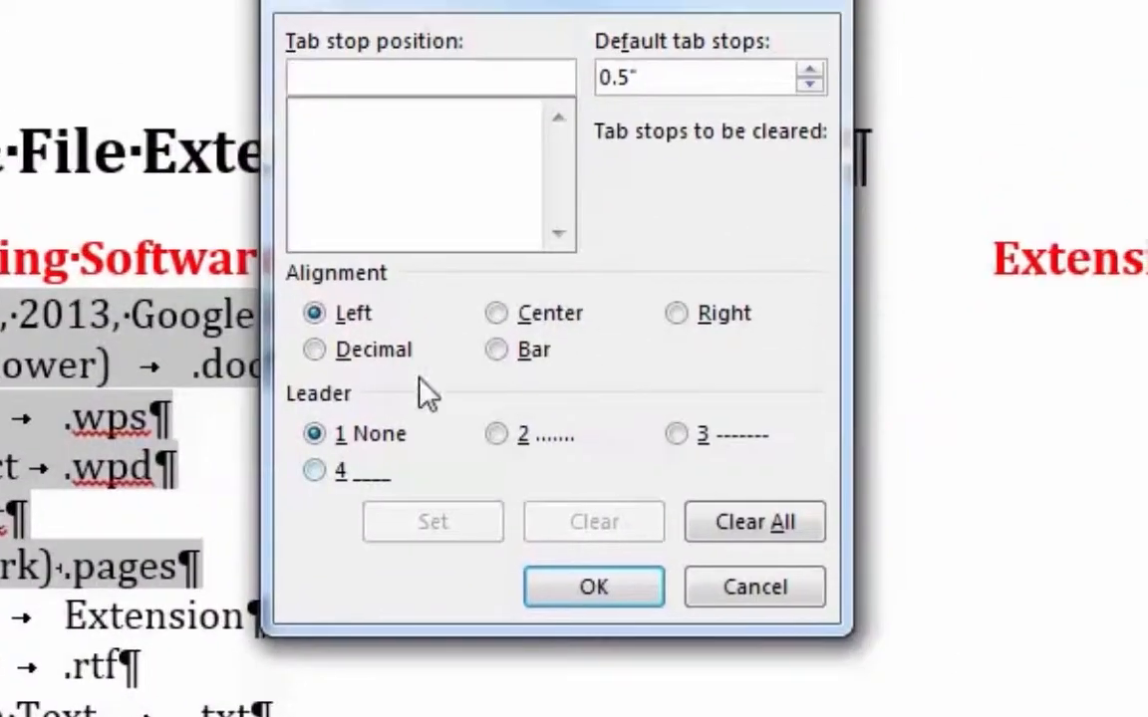
text(6)
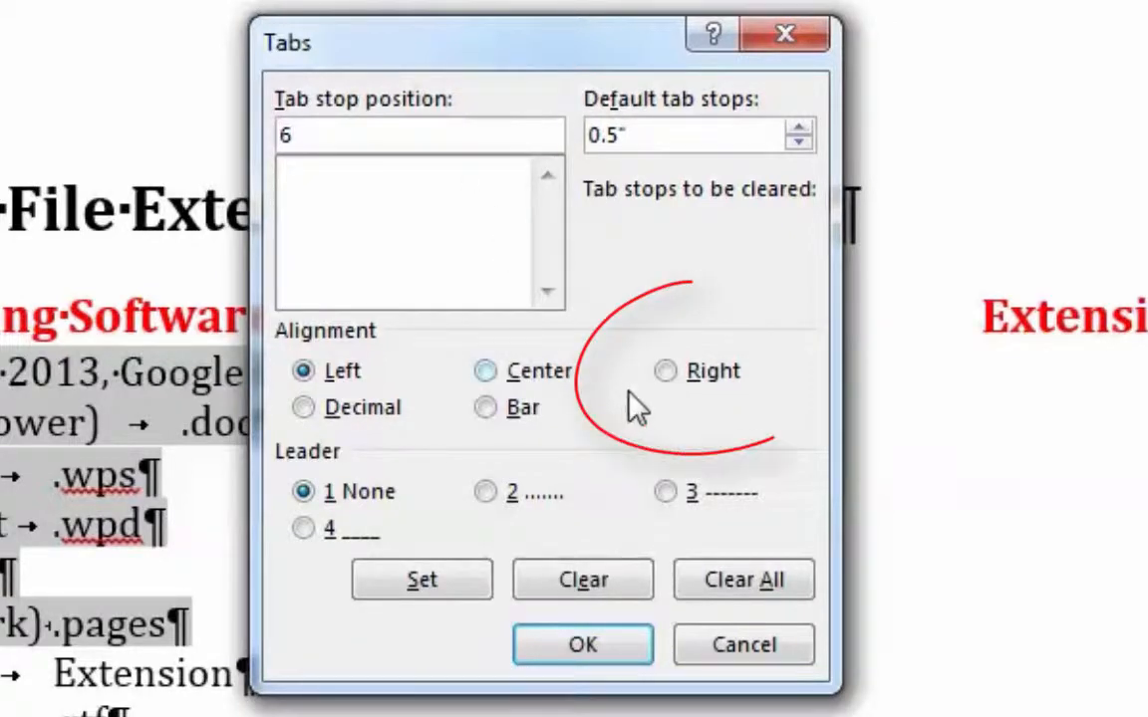
click(662, 371)
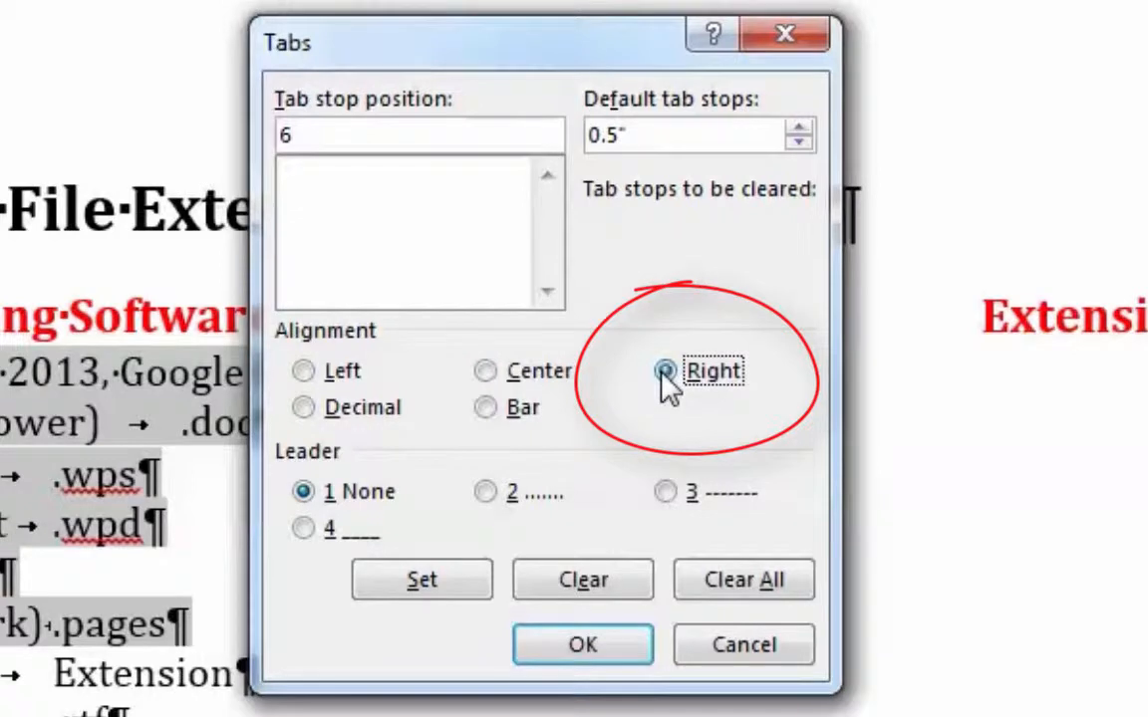
click(487, 494)
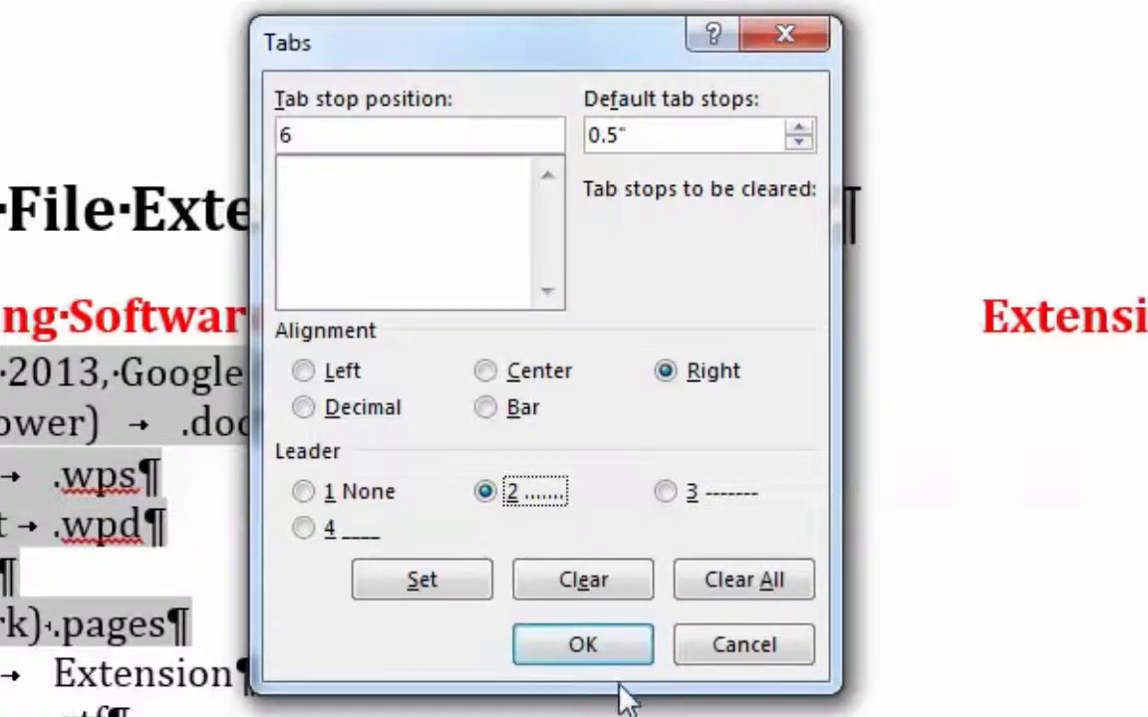
click(420, 582)
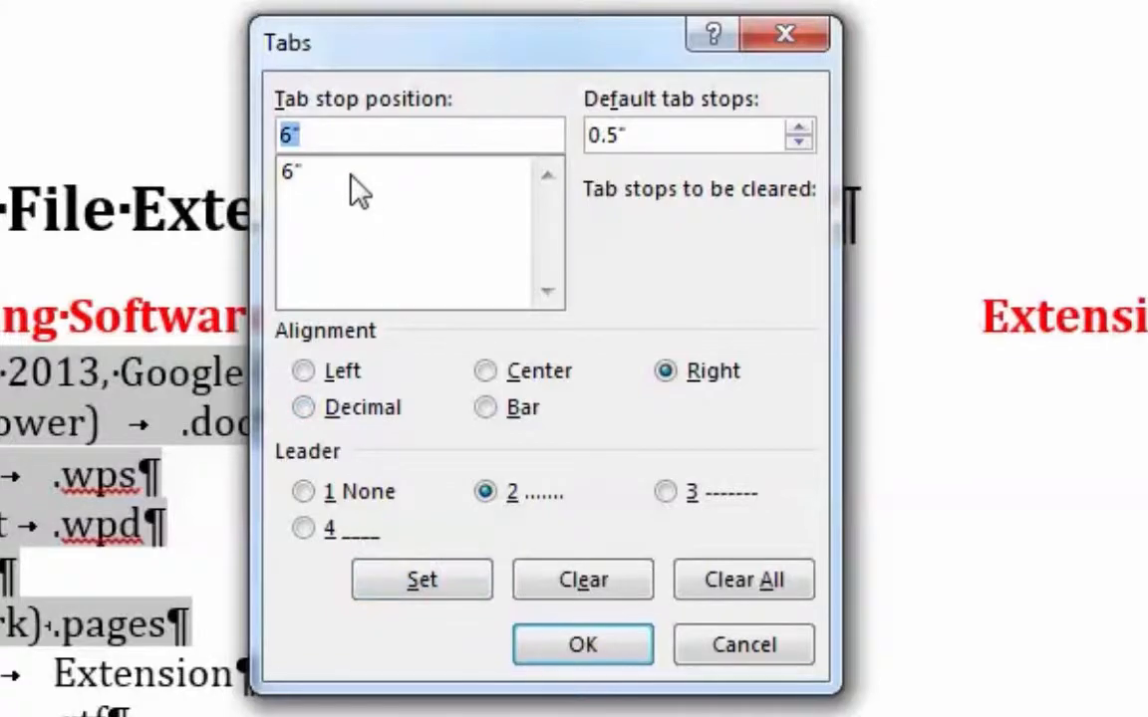
click(358, 179)
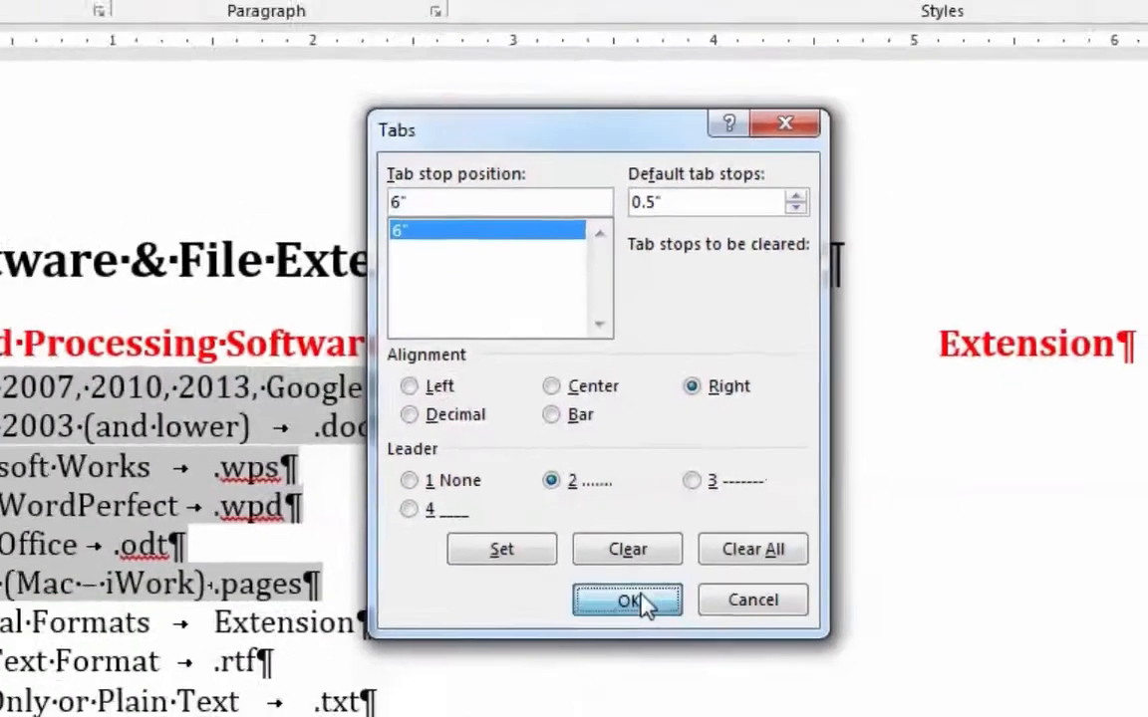
click(587, 648)
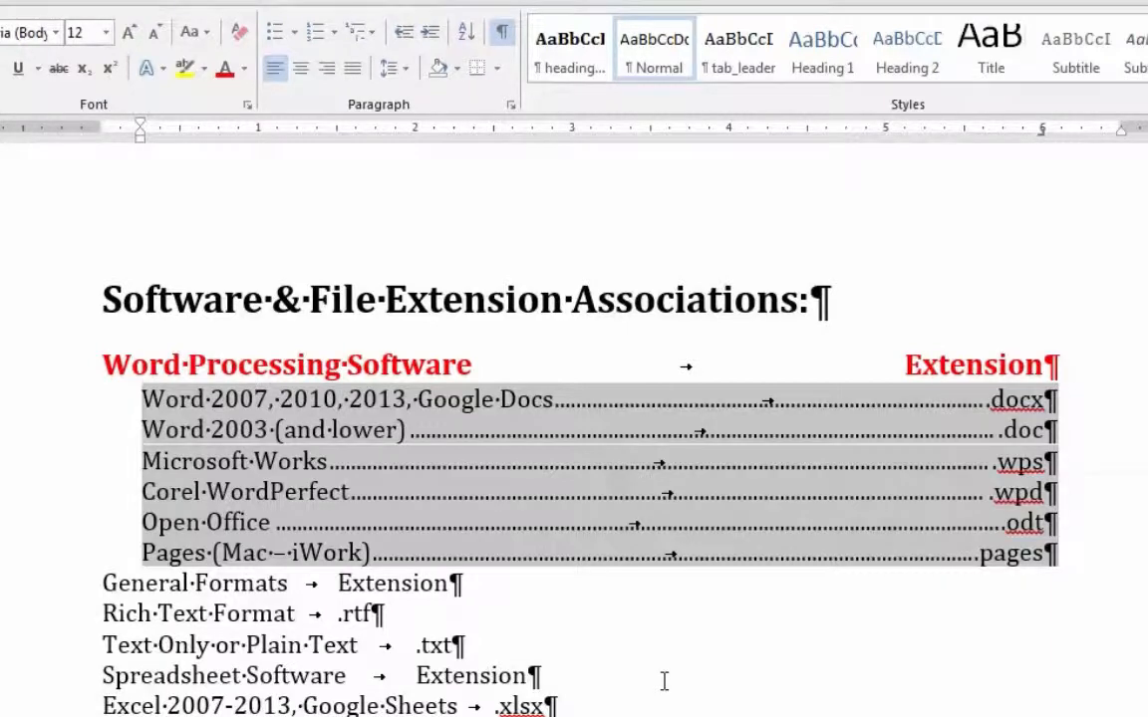
- Format the "General Formats" heading line as bold Calibri (Headings) in standard blue
click(28, 586)
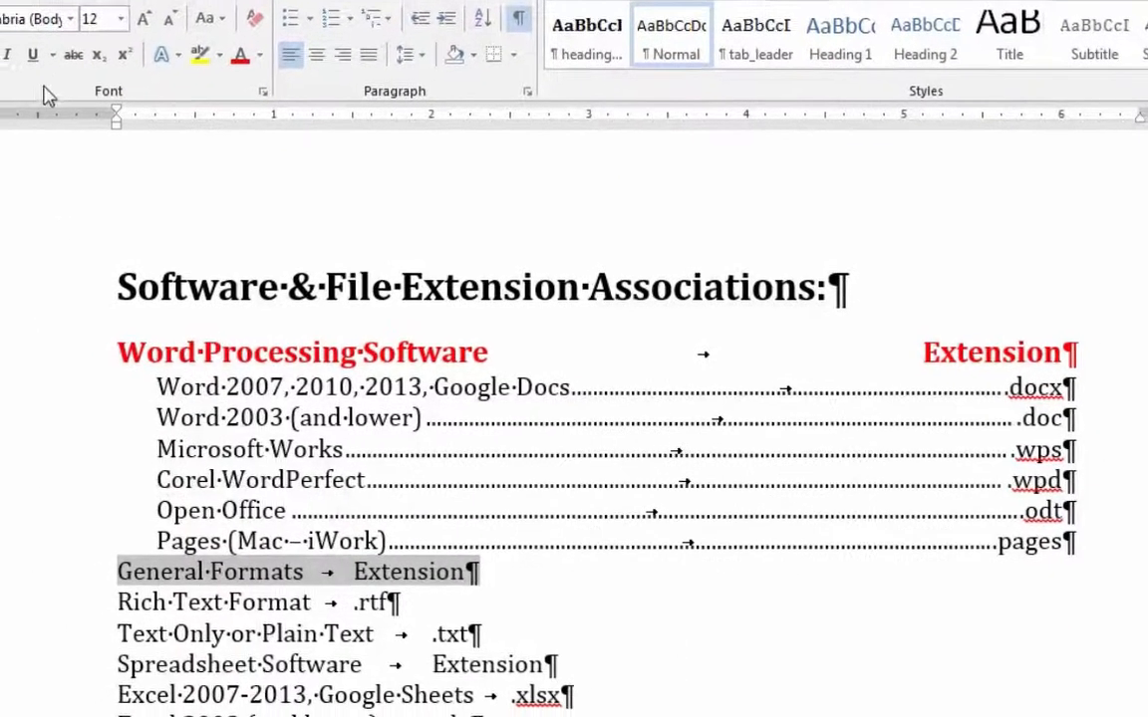
key(ctrl+b)
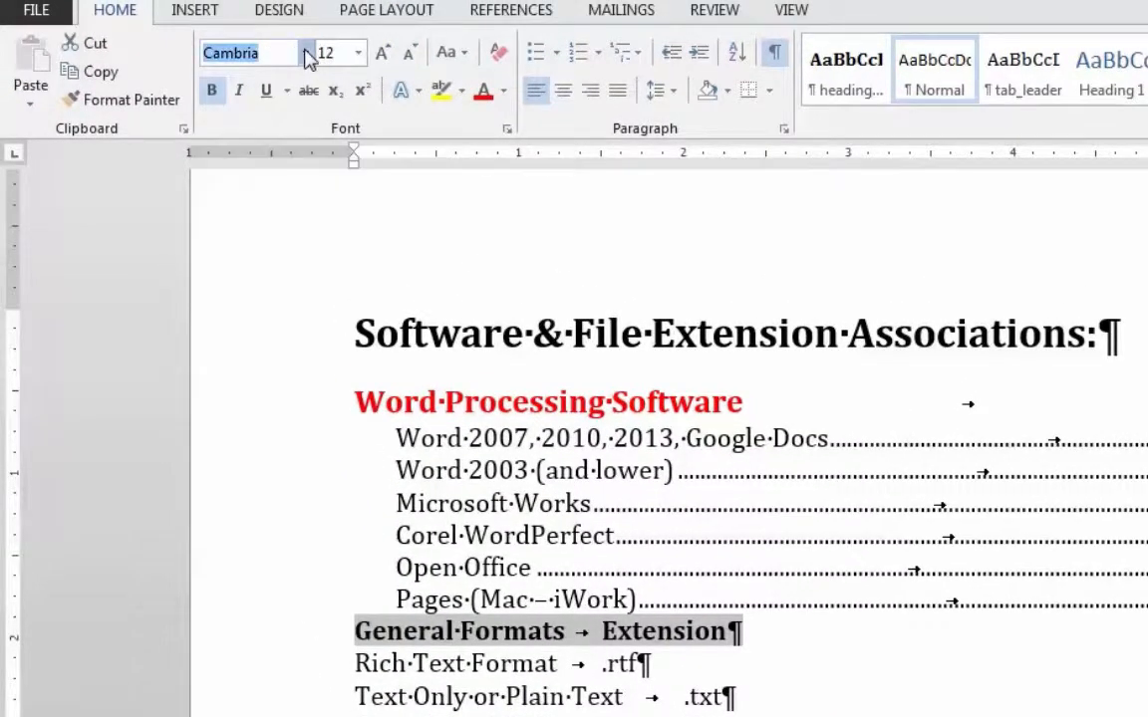
click(304, 51)
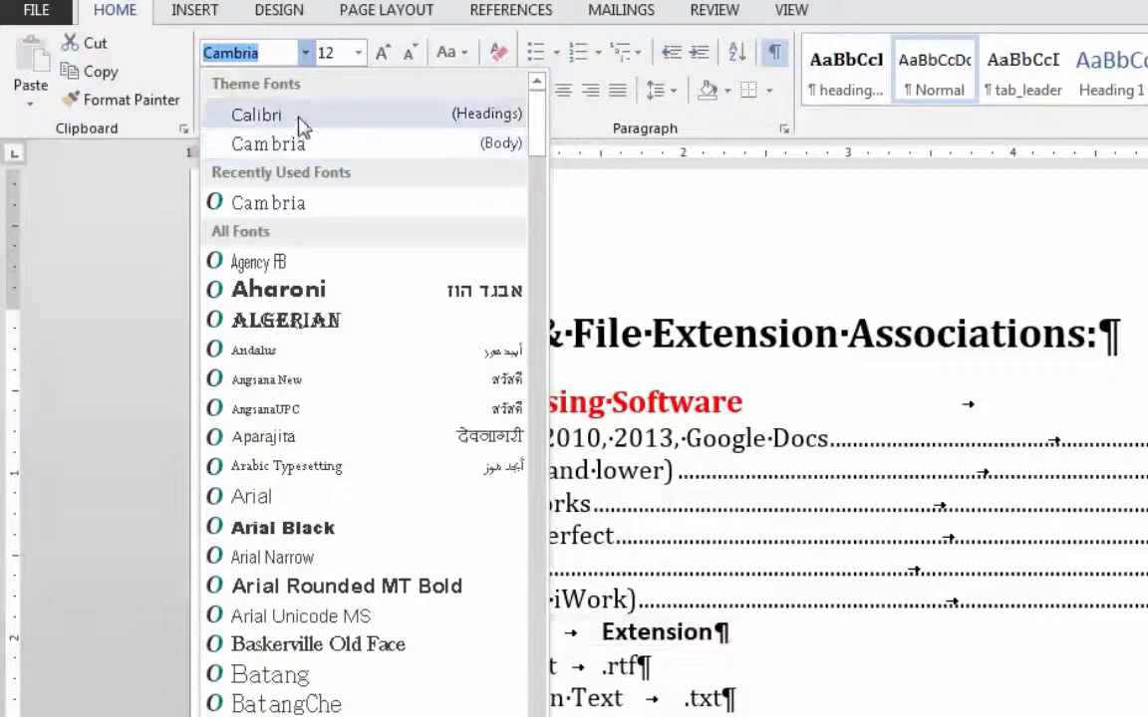
click(299, 117)
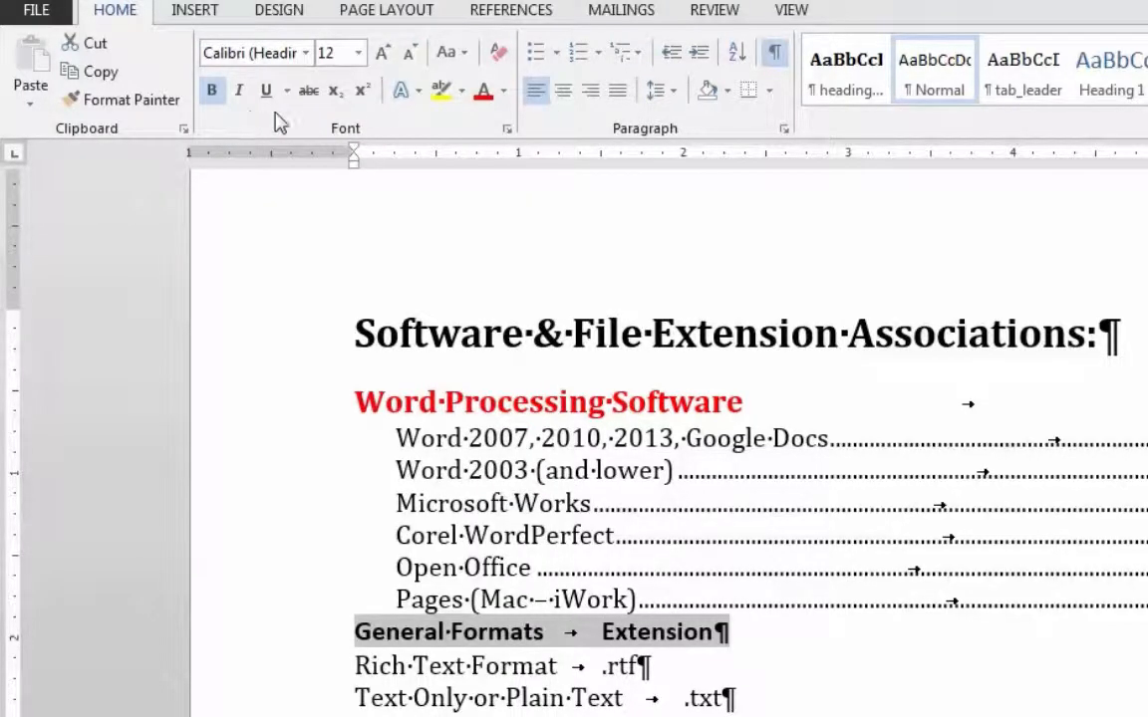
click(503, 91)
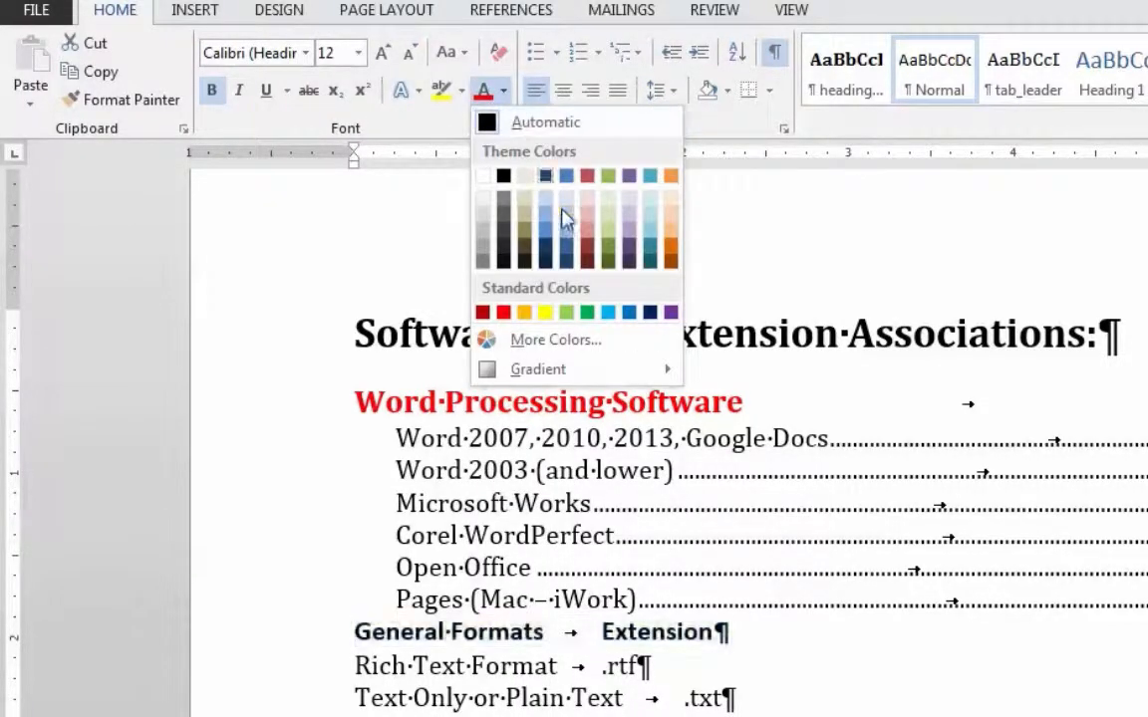
click(630, 312)
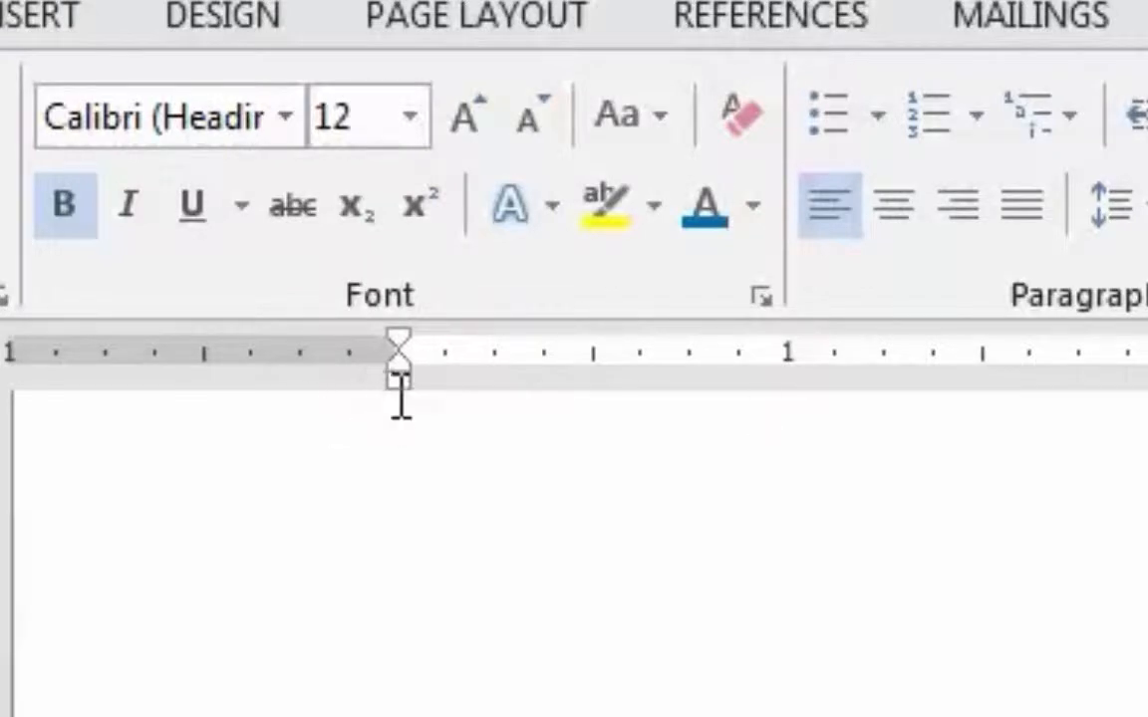
- Indent the "General Formats" heading line 0.5" from the left and set its spacing before to 6 pt
mouse_move(398, 387)
mouse_down()
mouse_move(583, 391)
mouse_move(502, 377)
mouse_move(407, 377)
mouse_move(593, 385)
mouse_move(597, 402)
mouse_up()
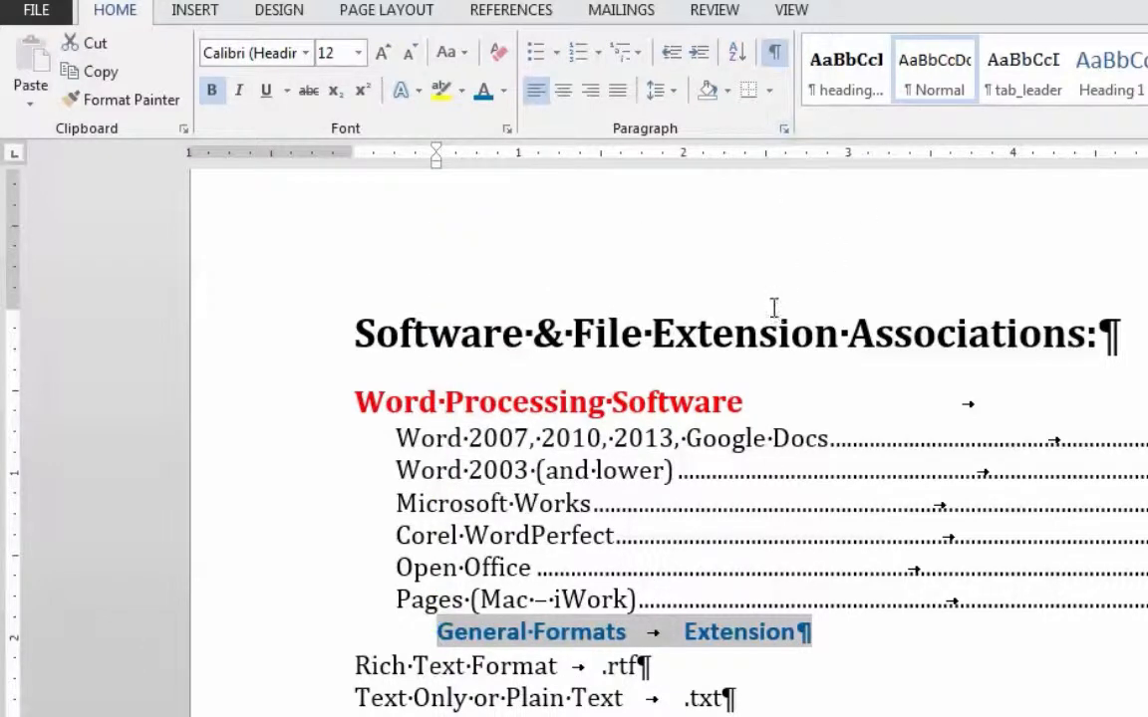
click(784, 130)
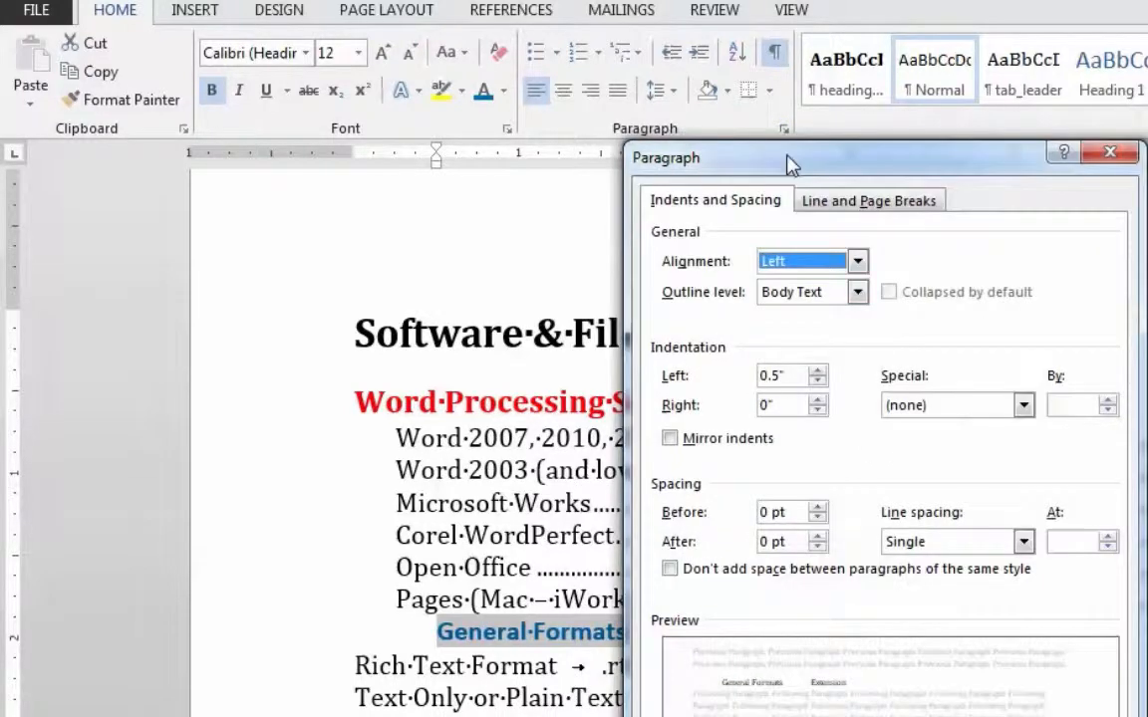
click(816, 508)
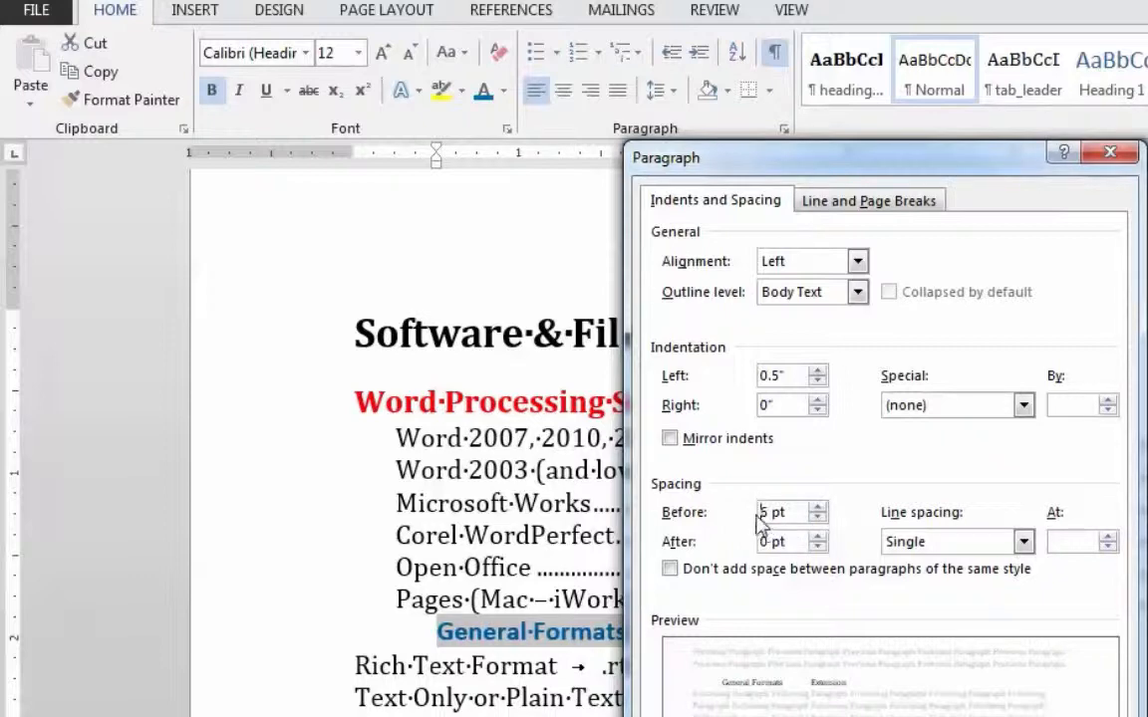
- Give the "General Formats" heading line a right-aligned tab stop at 6" with no leader
click(697, 716)
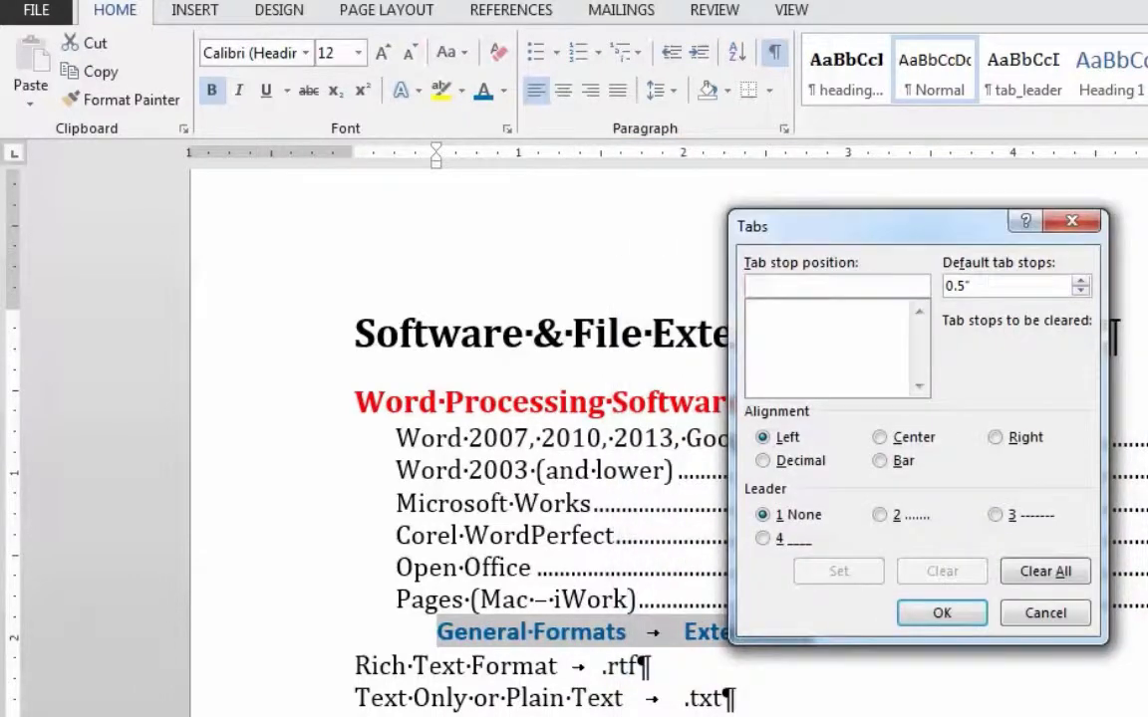
text(6)
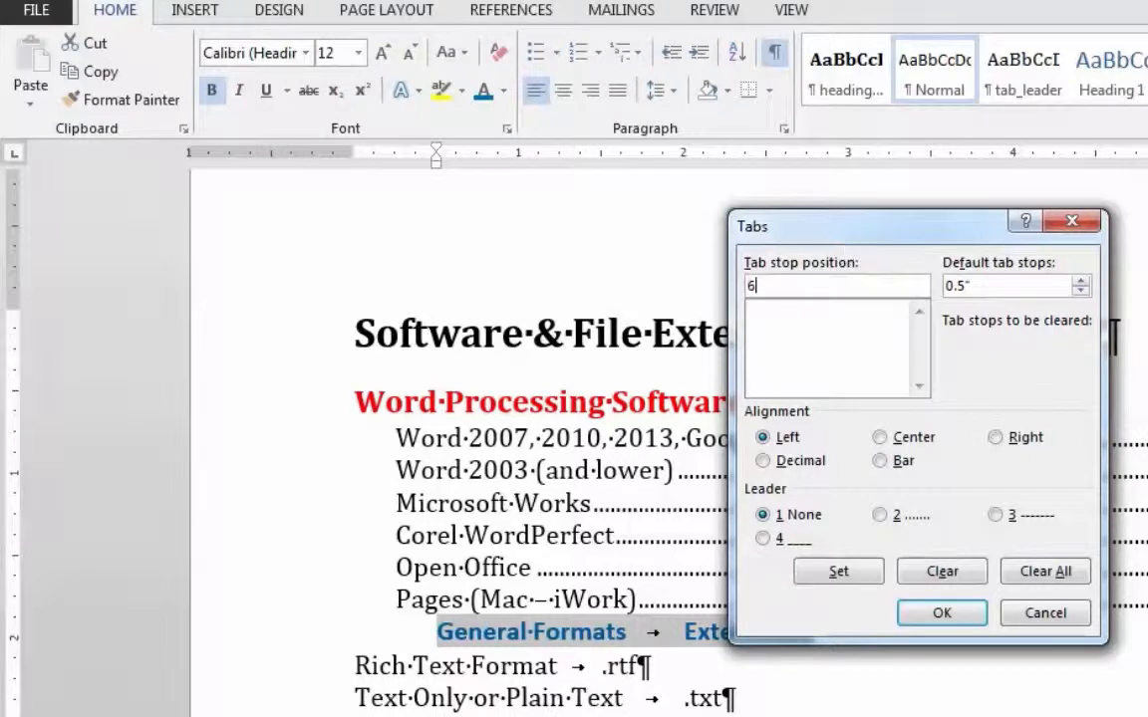
click(996, 438)
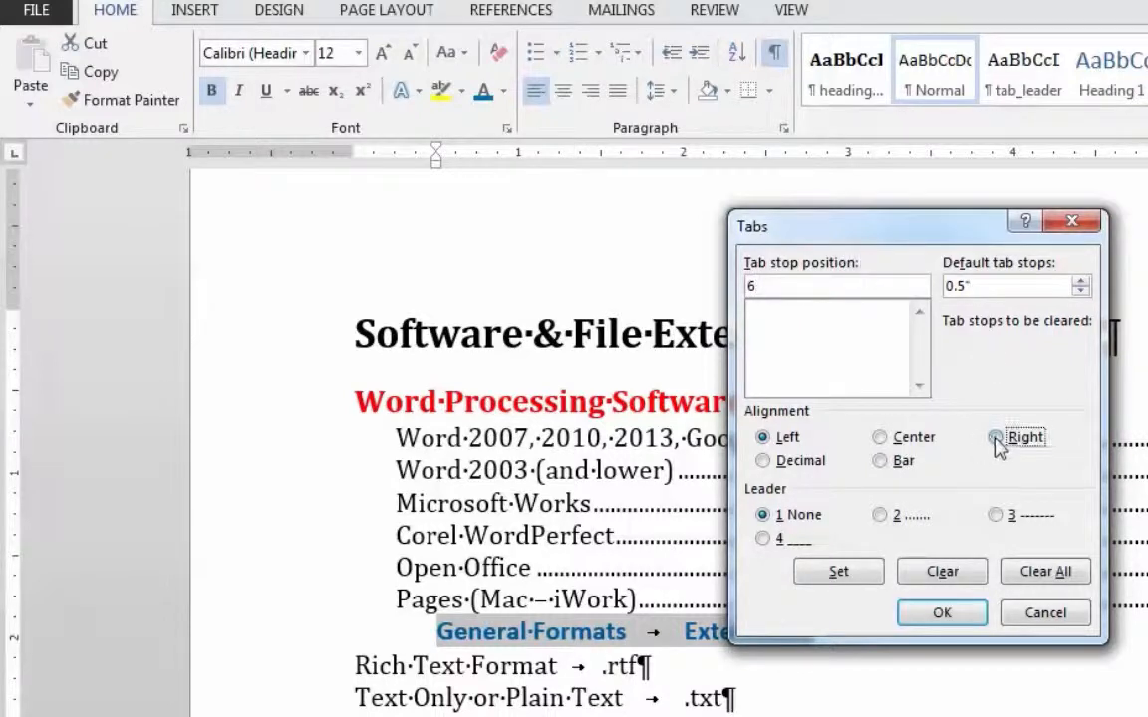
click(852, 573)
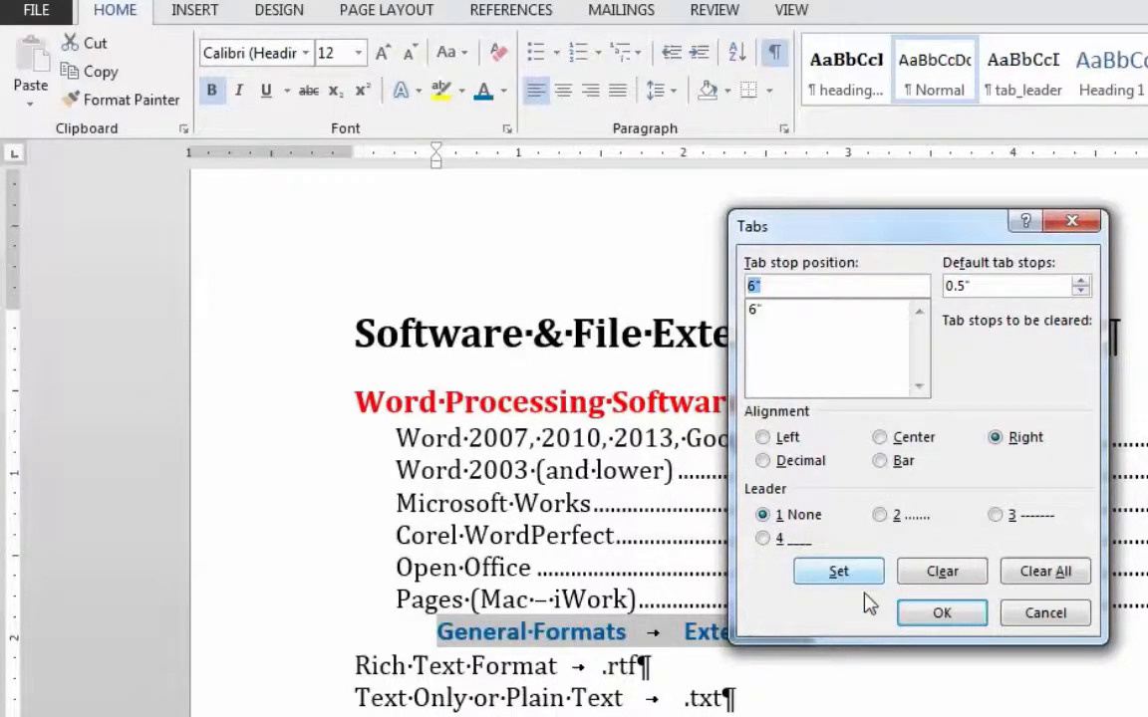
click(941, 612)
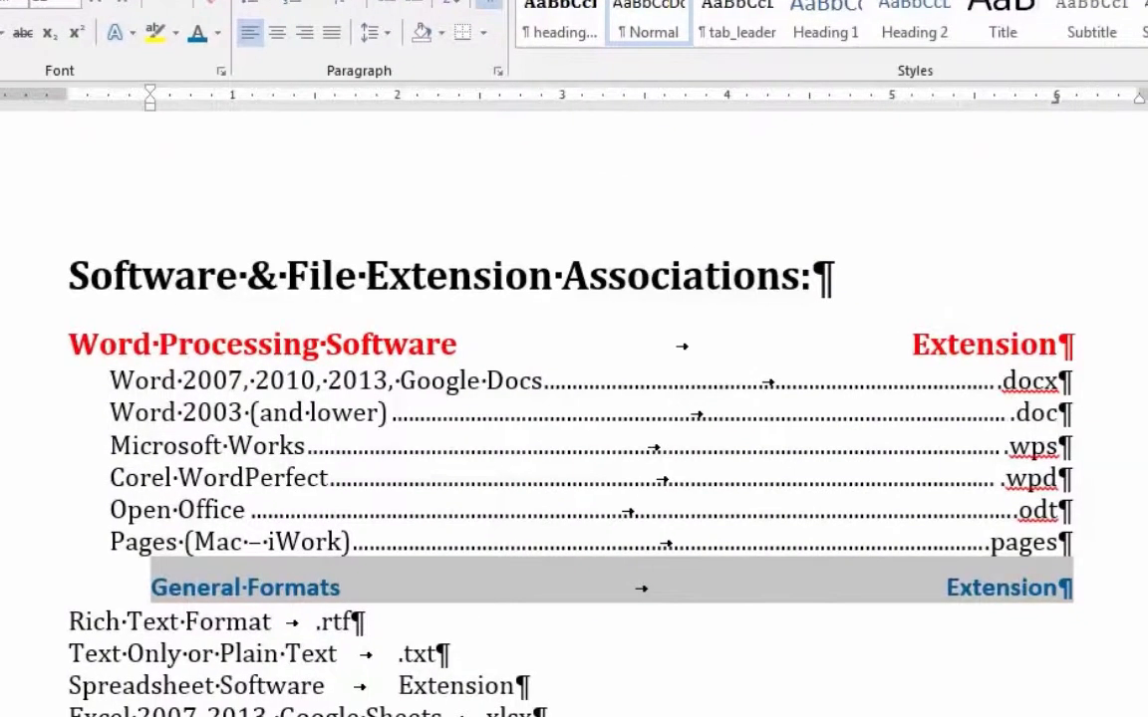
- Set a 0.25" left indent for the "Rich Text Format" and "Text Only or Plain Text" lines
drag(3, 630, 3, 660)
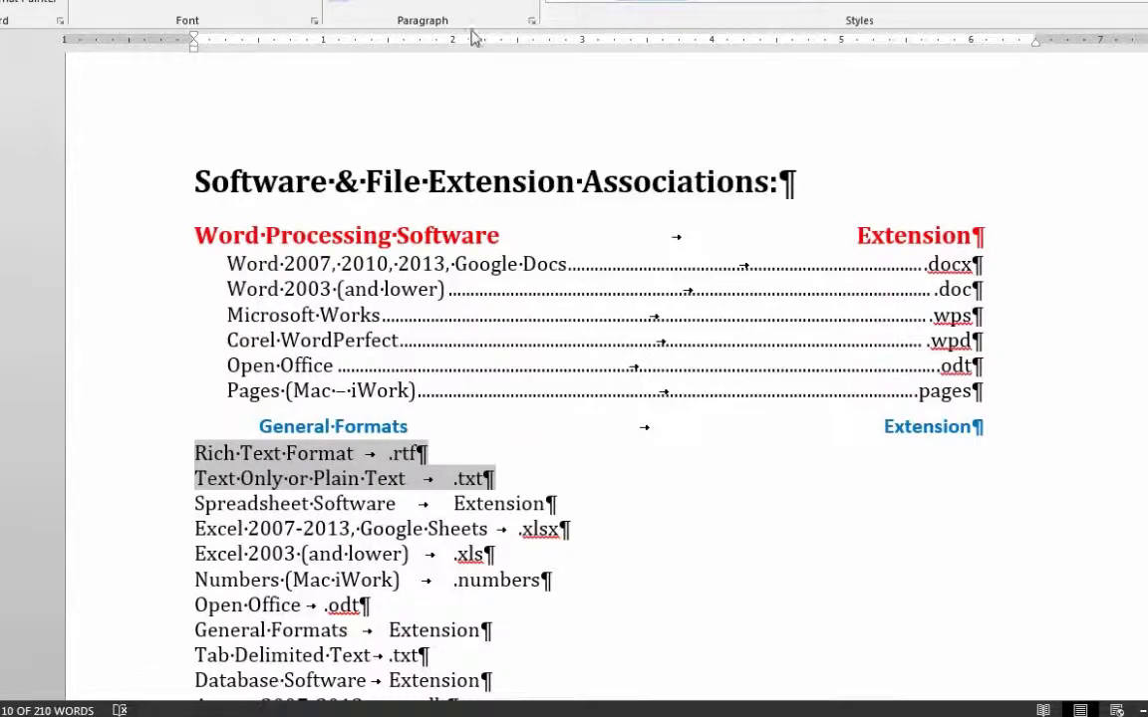
click(533, 22)
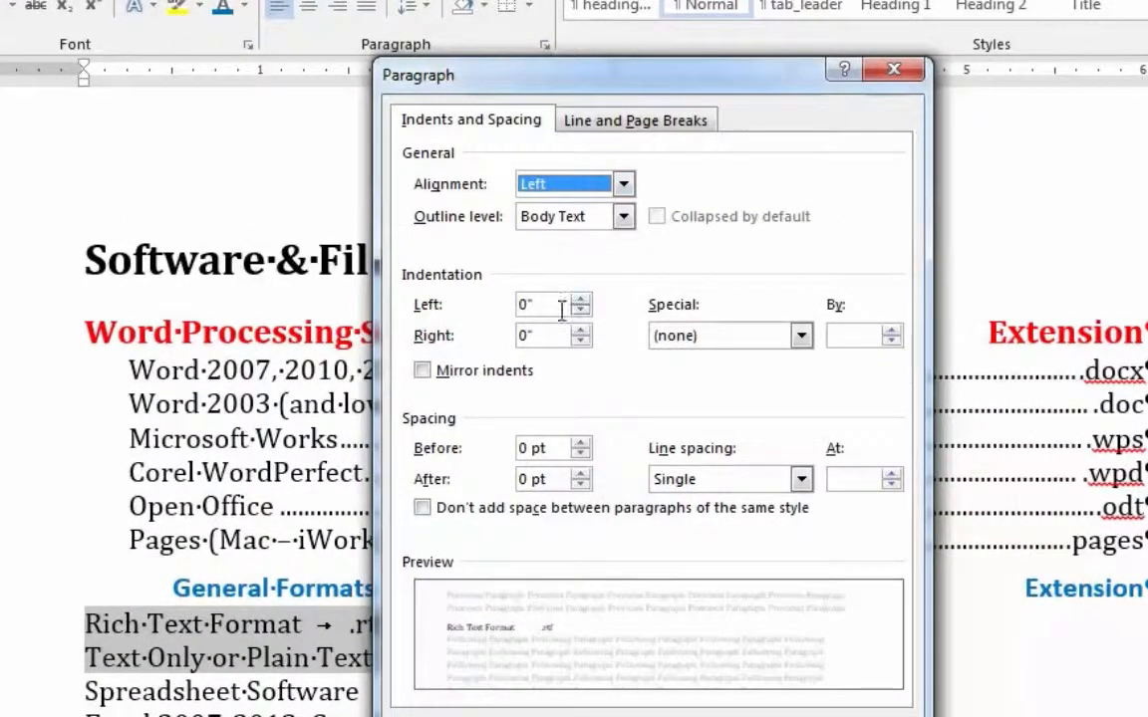
drag(543, 313, 474, 312)
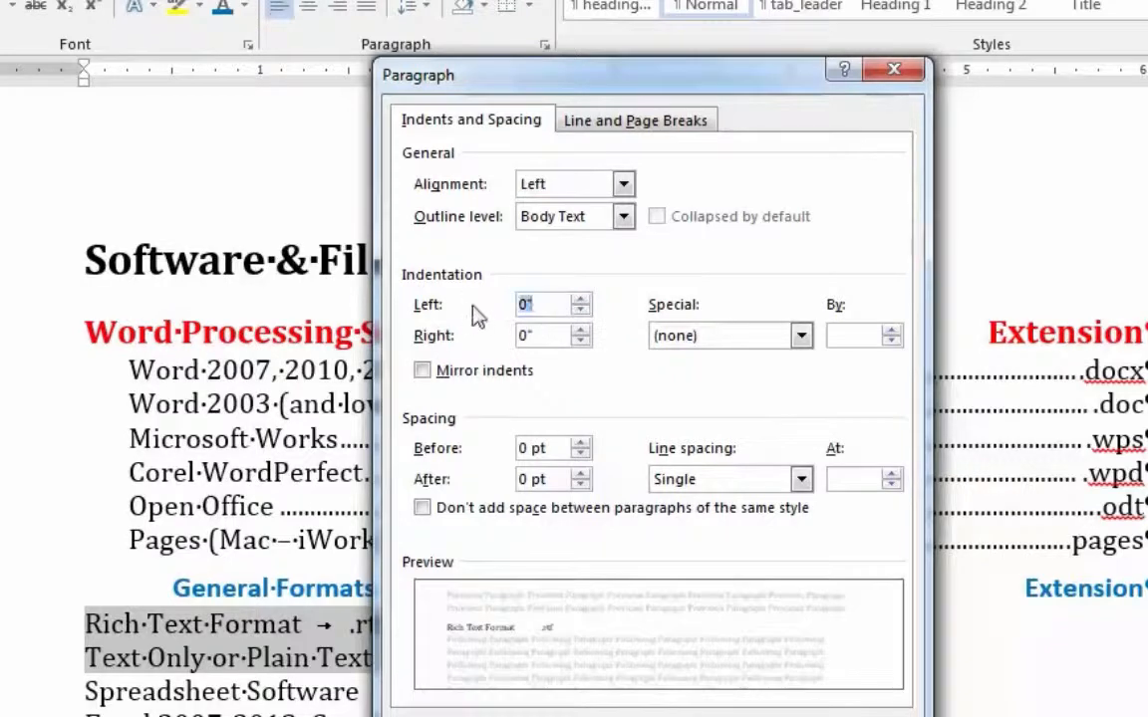
text(.25)
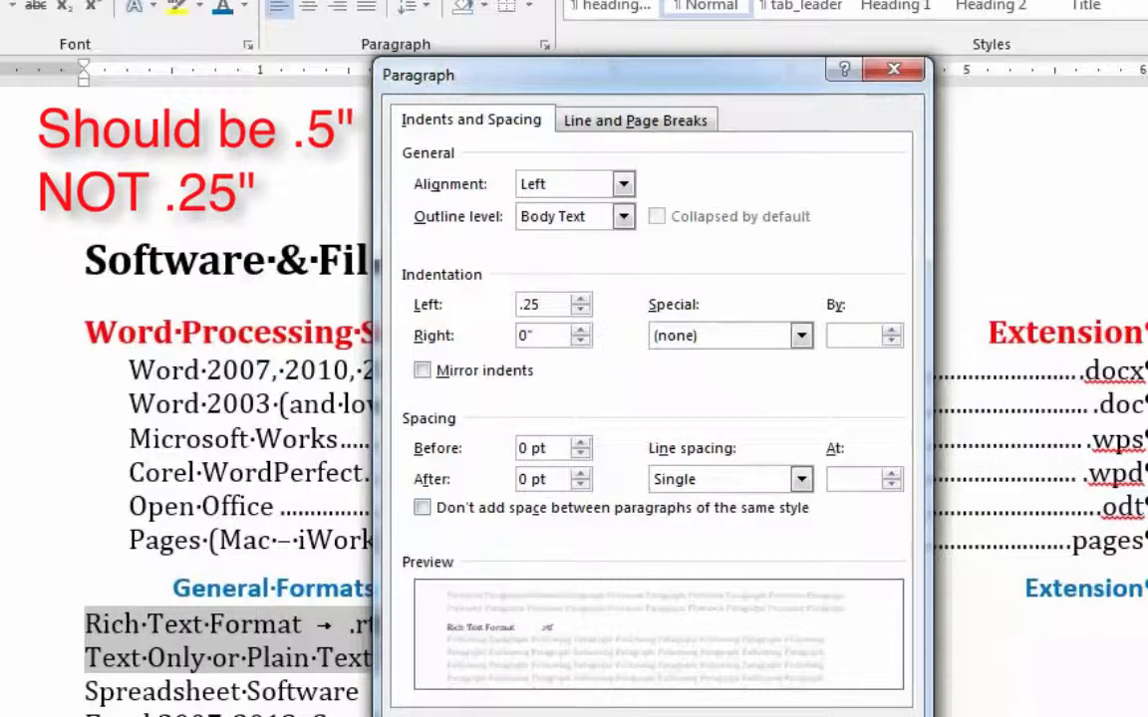
- Give the two selected general format lines a right-aligned tab stop at 6" with dot leader 2
click(438, 716)
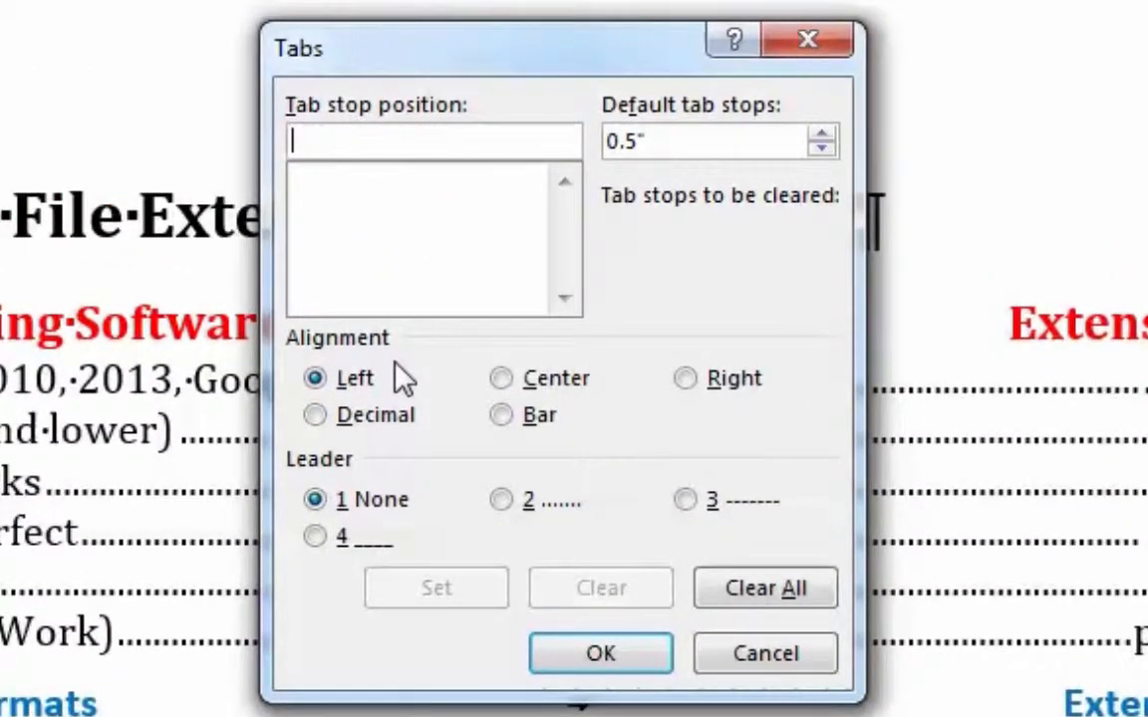
text(6)
click(686, 379)
click(513, 501)
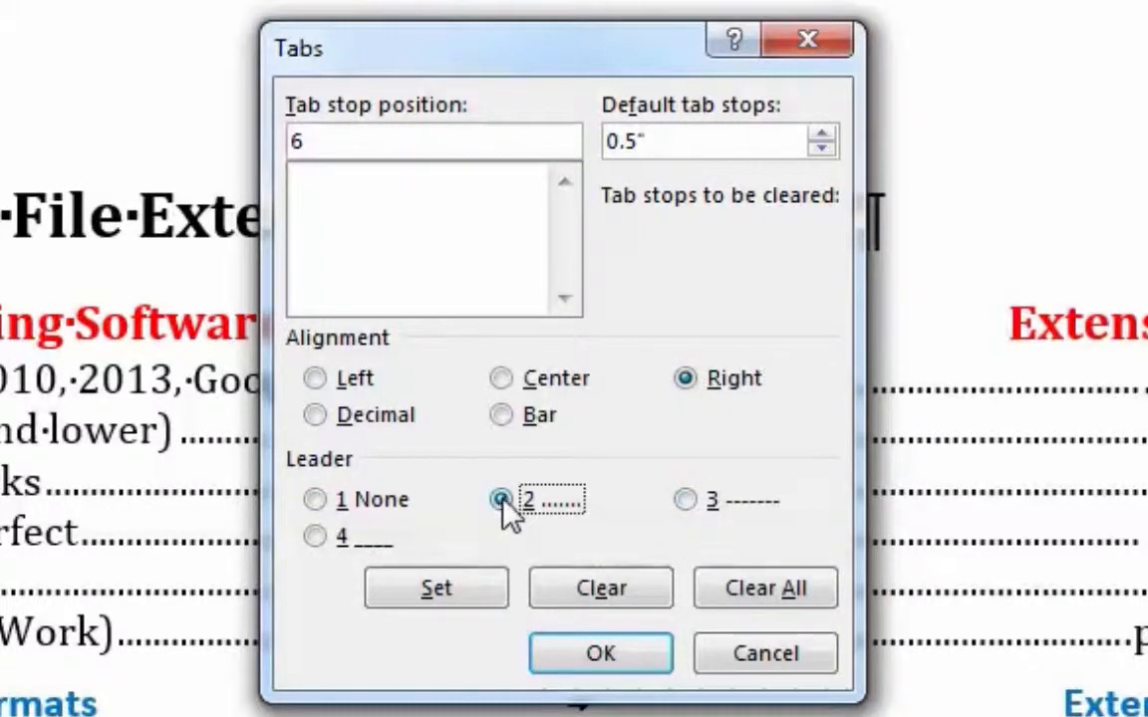
click(436, 590)
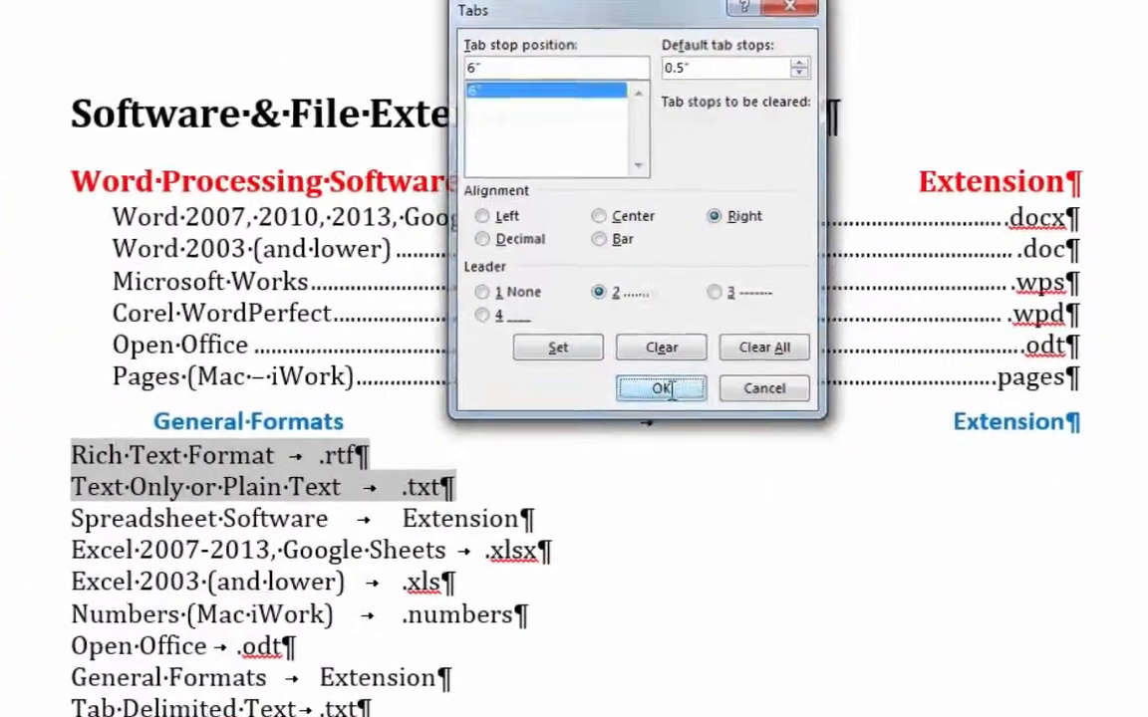
click(601, 654)
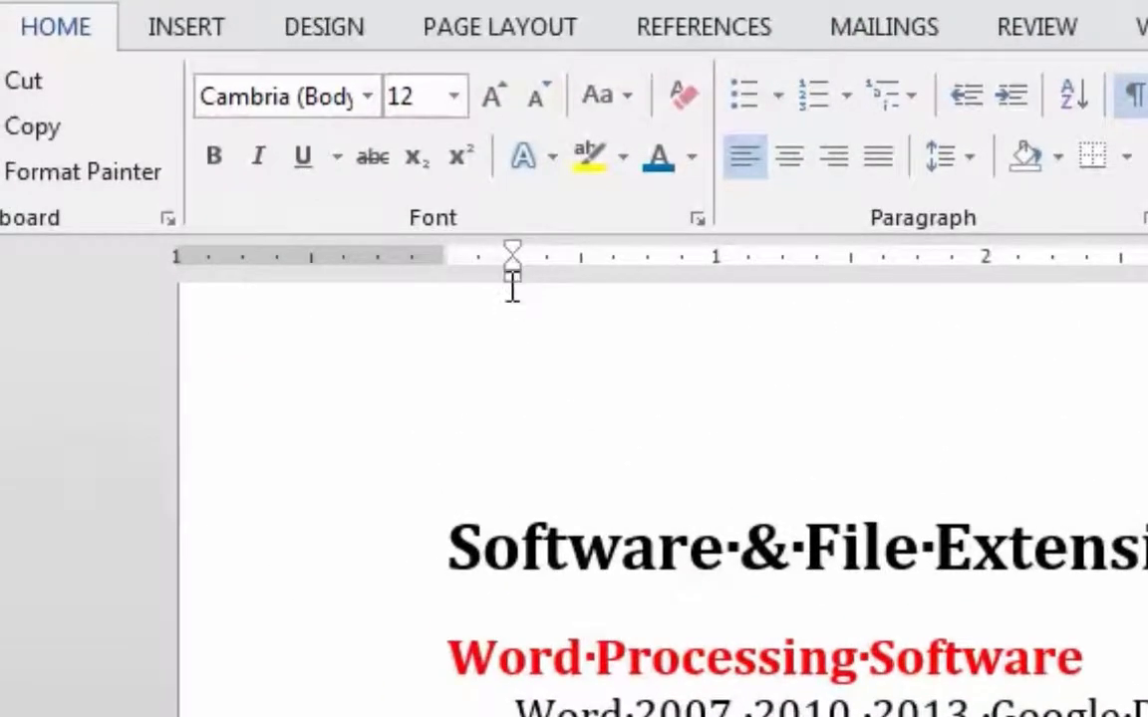
- Move the left indent of the "Rich Text Format" and "Text Only or Plain Text" lines to 0.5" on the ruler
drag(510, 274, 581, 292)
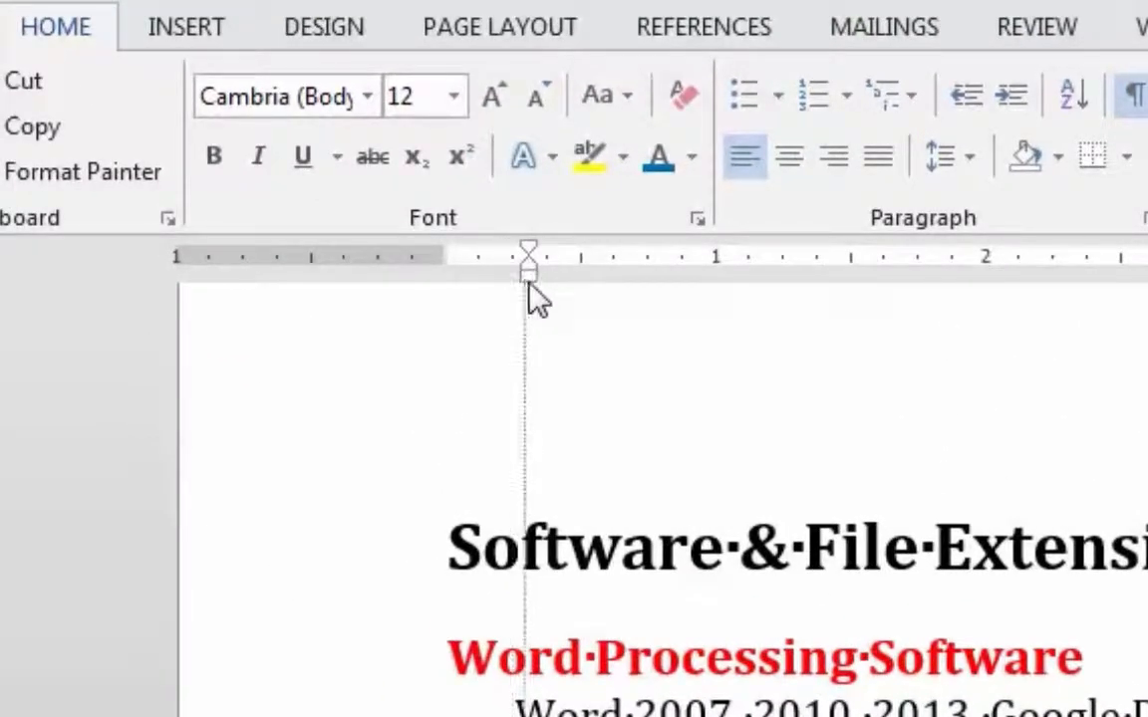
drag(396, 157, 396, 158)
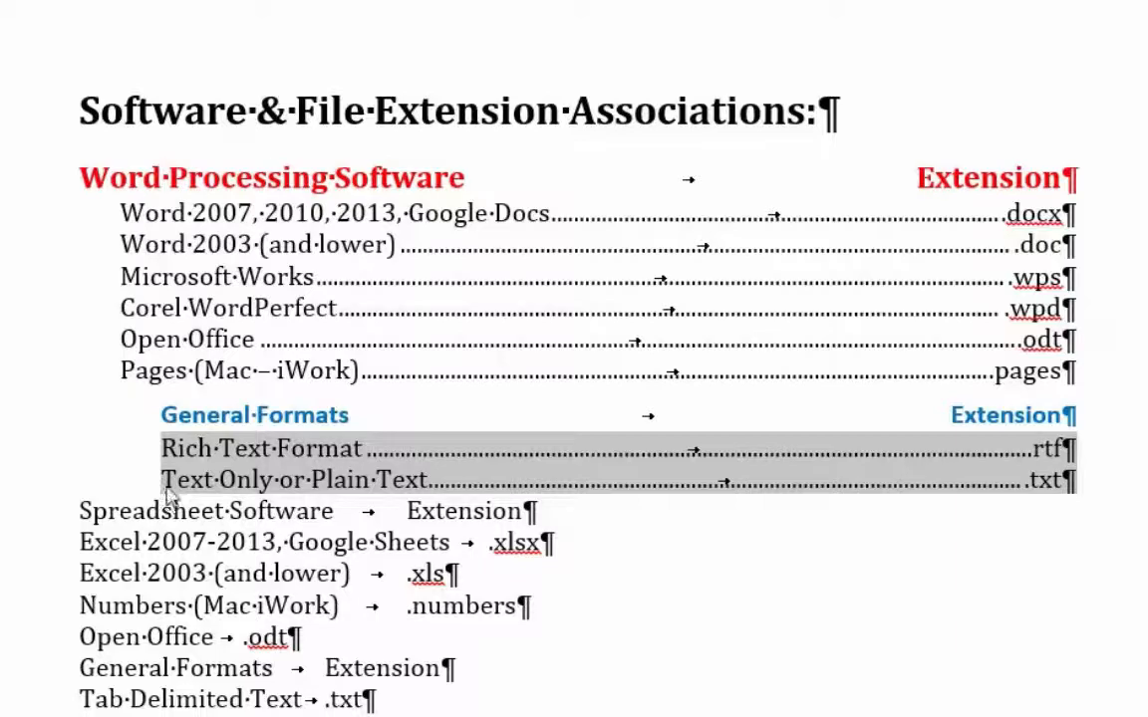
- Copy the "Word Processing Software" heading's formatting to the "Spreadsheet Software" line with Format Painter
scroll(354, 469, down, 9)
scroll(354, 468, up, 9)
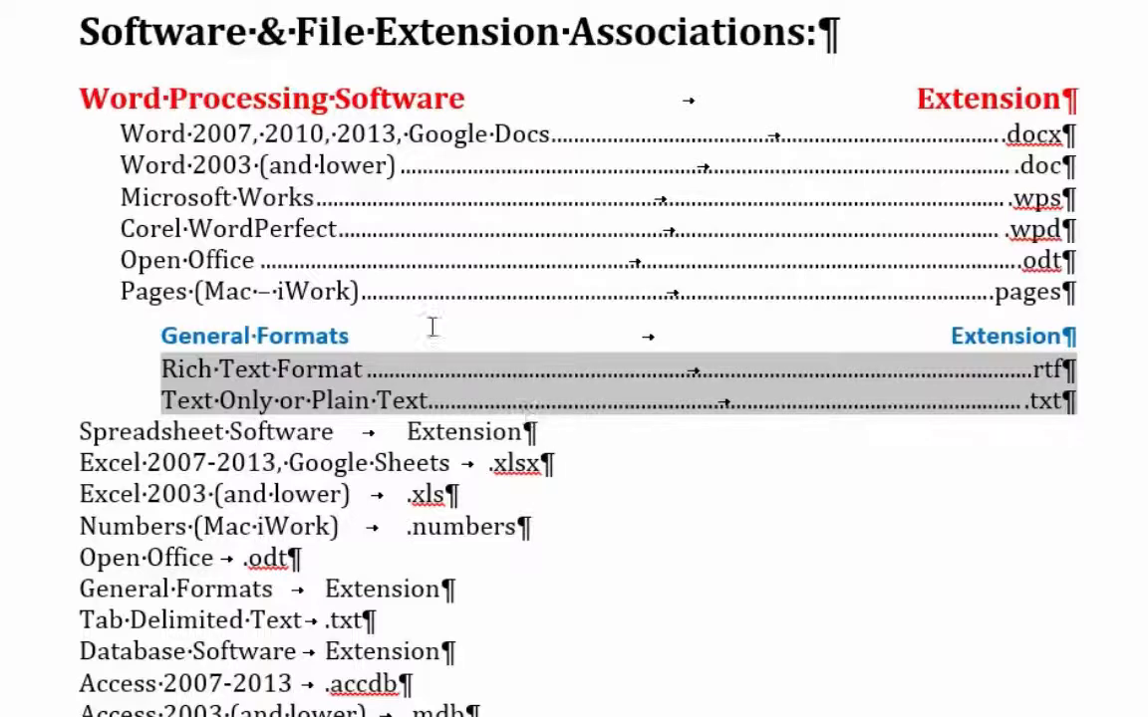
click(10, 108)
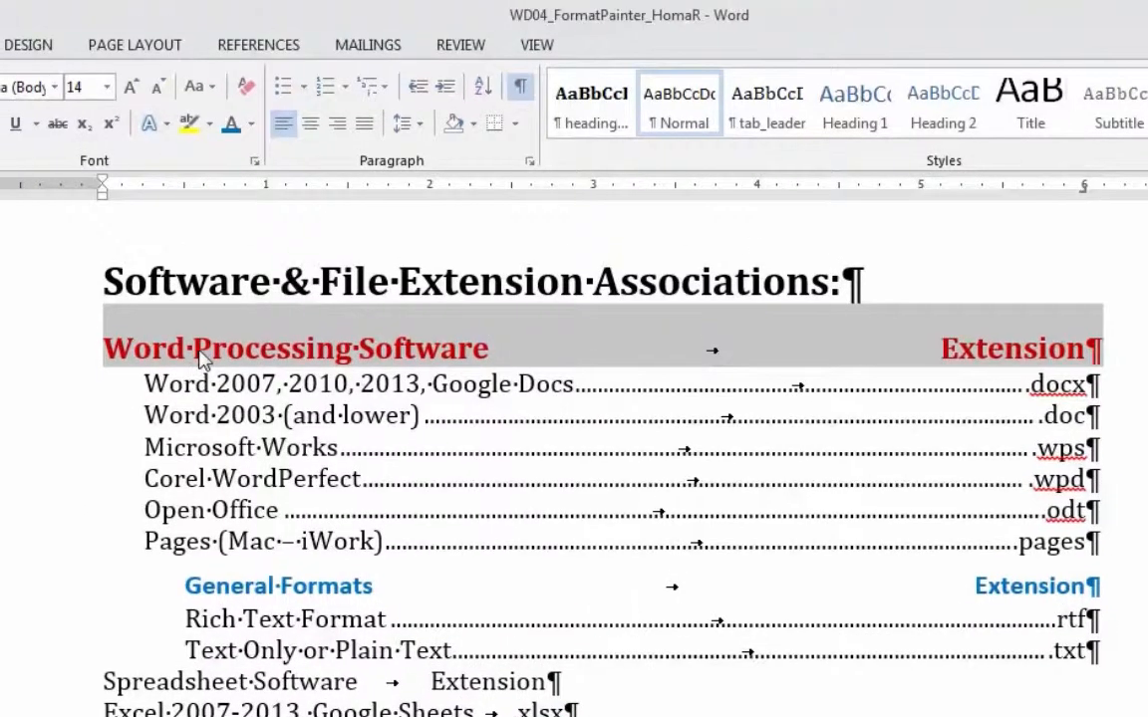
click(199, 359)
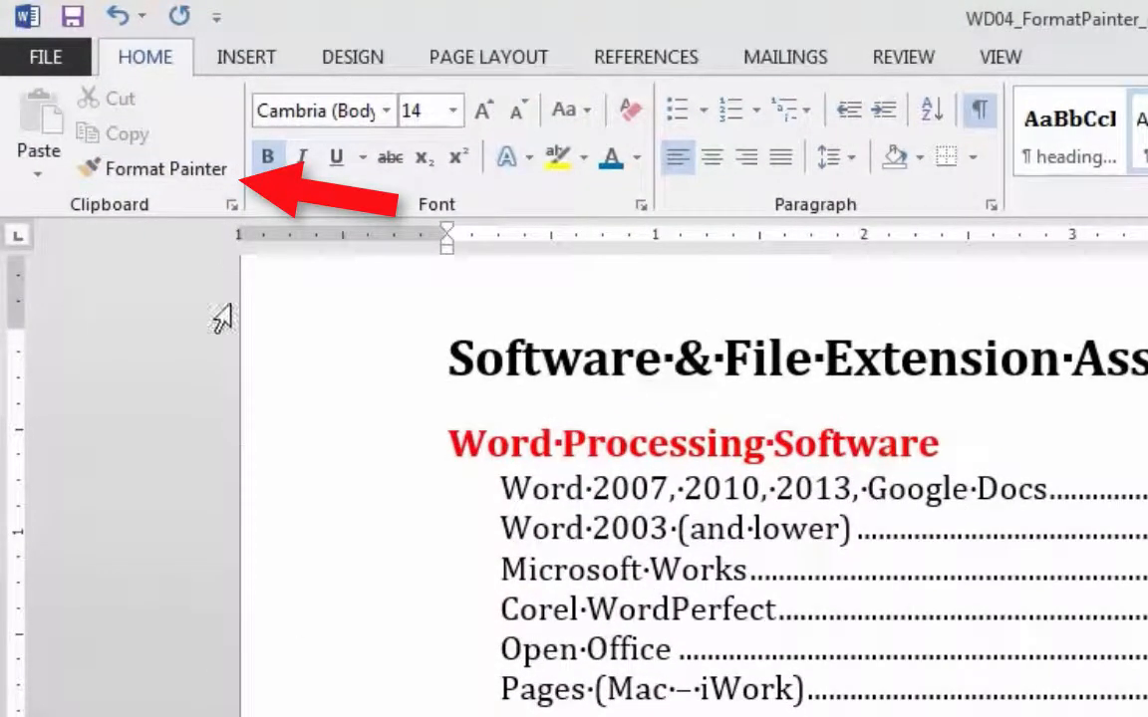
click(191, 174)
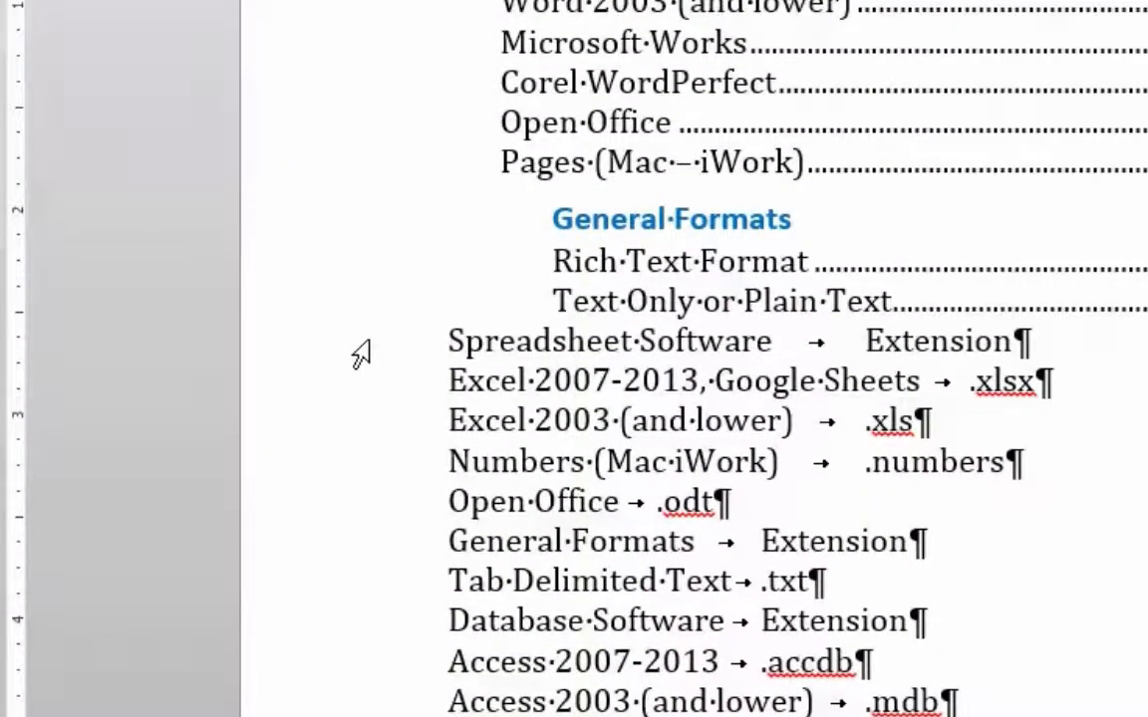
click(363, 352)
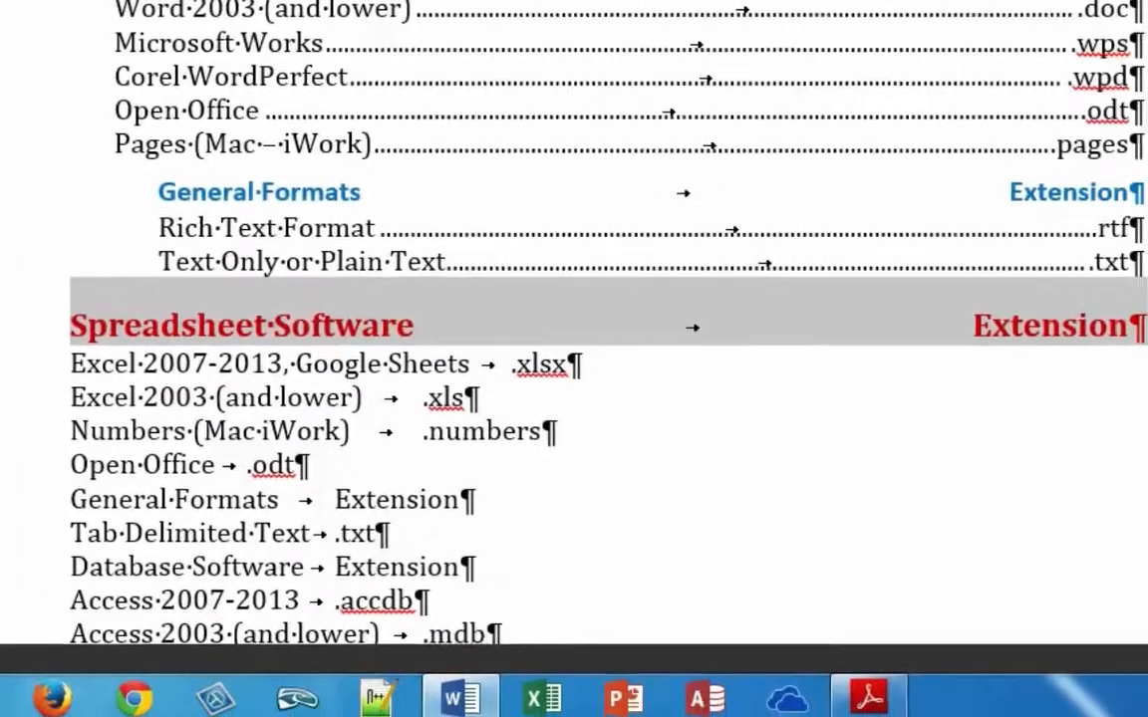
- Pick up the "Spreadsheet Software" heading's formatting with Format Painter kept on for repeated use
scroll(523, 319, down, 5)
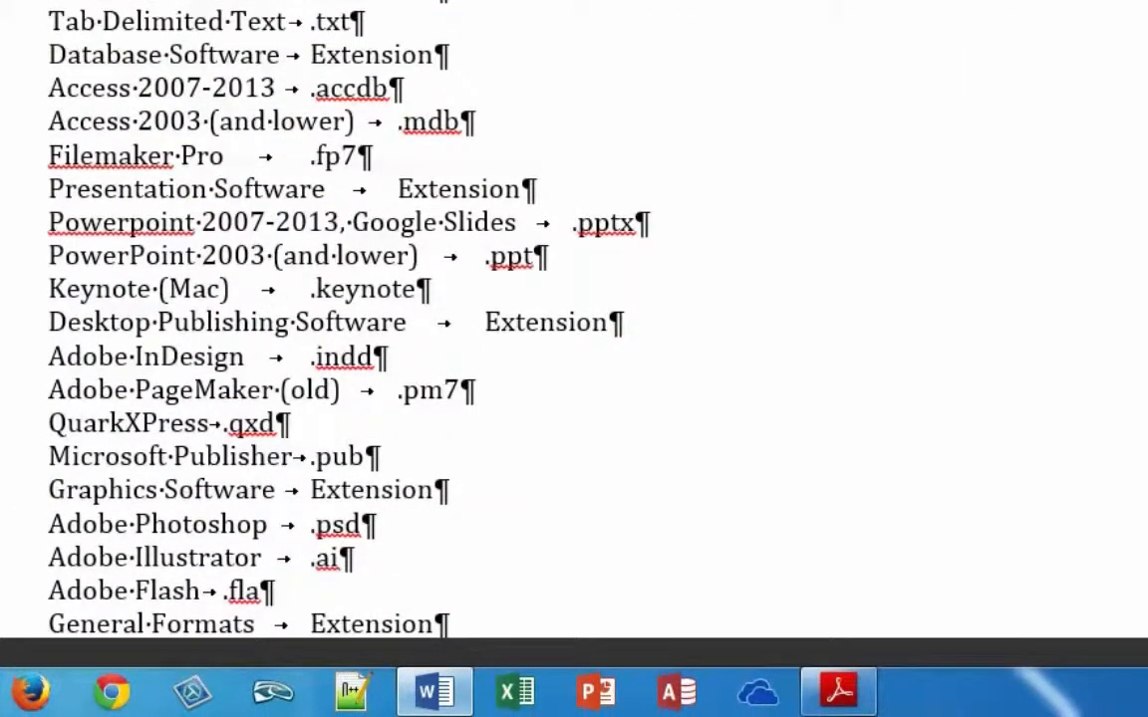
scroll(435, 8, up, 4)
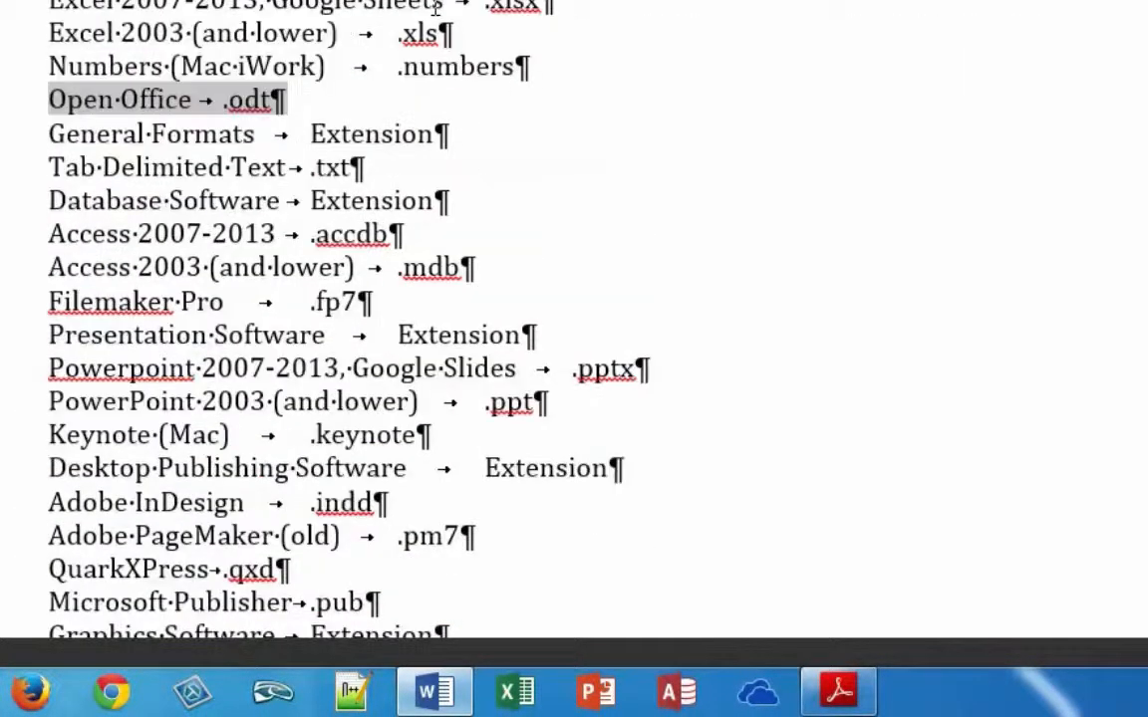
scroll(1001, 224, down, 3)
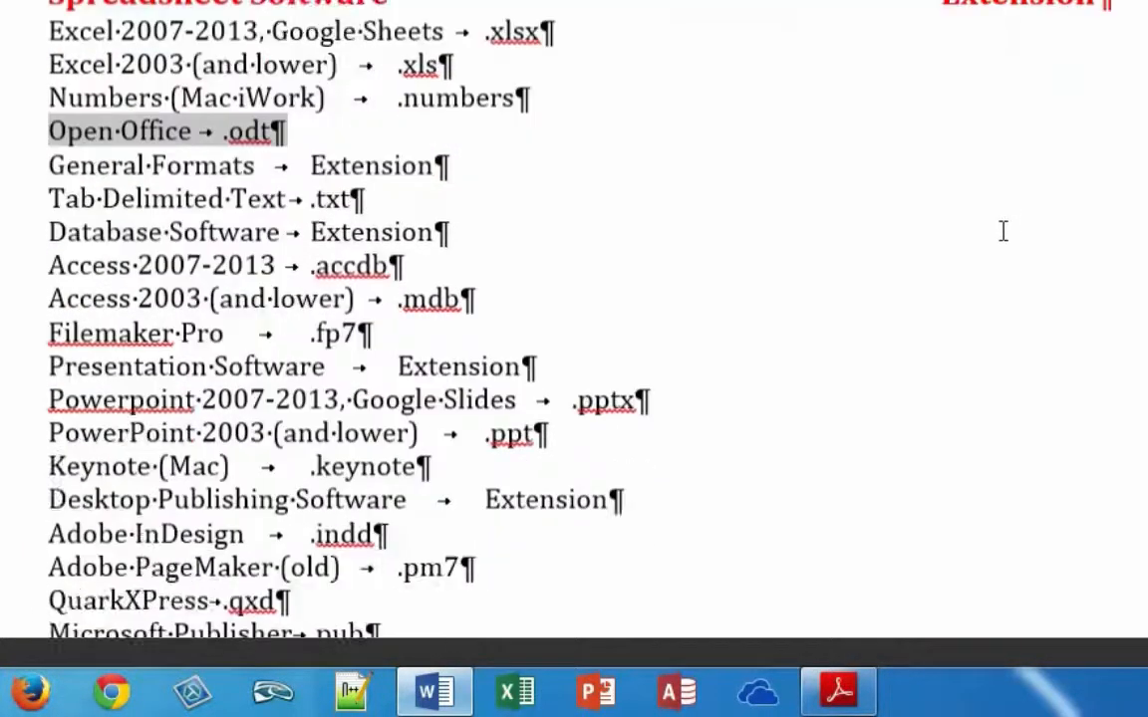
scroll(1004, 162, up, 6)
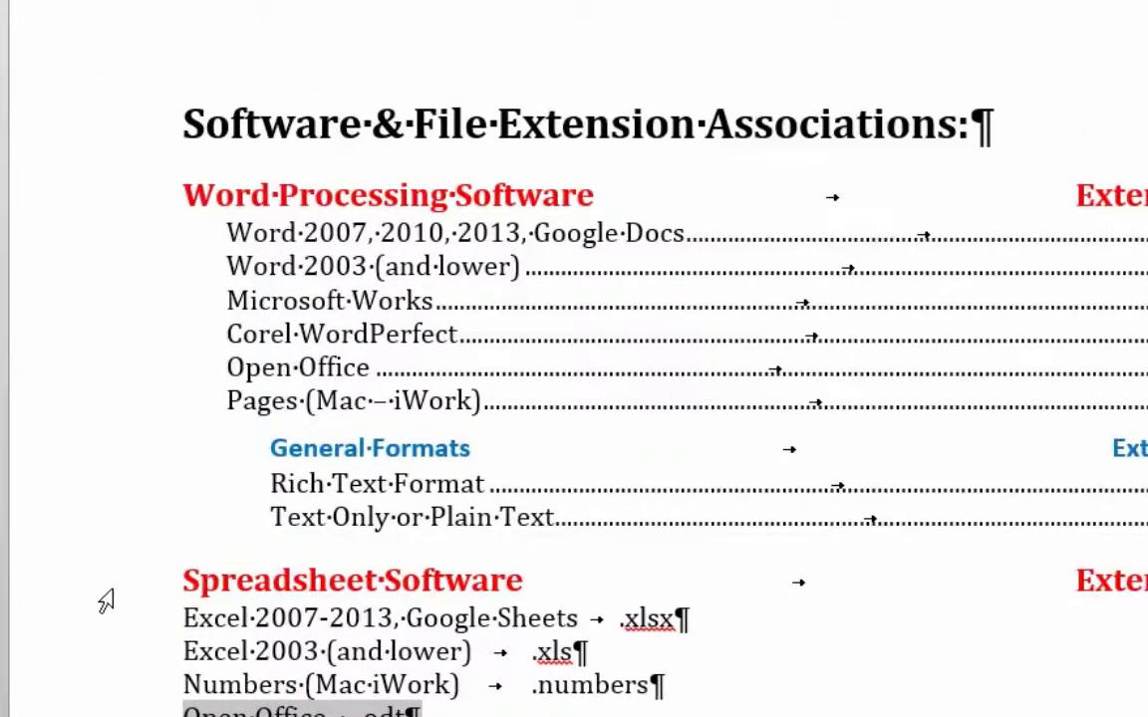
click(107, 600)
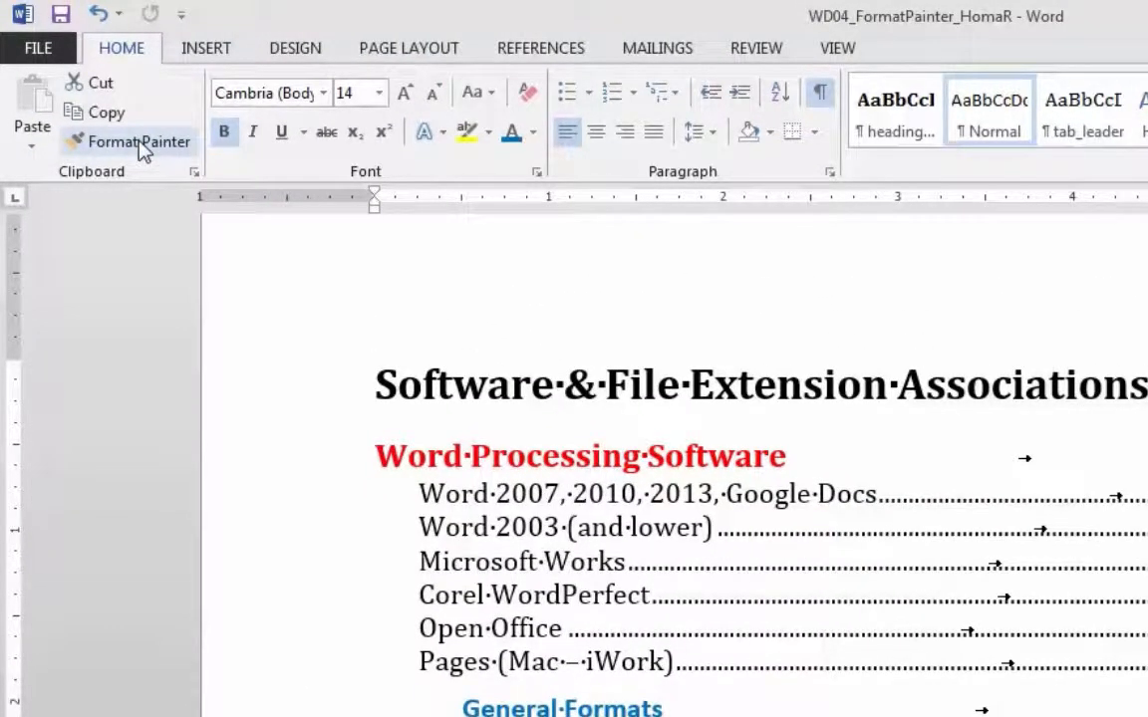
click(143, 147)
scroll(609, 642, down, 5)
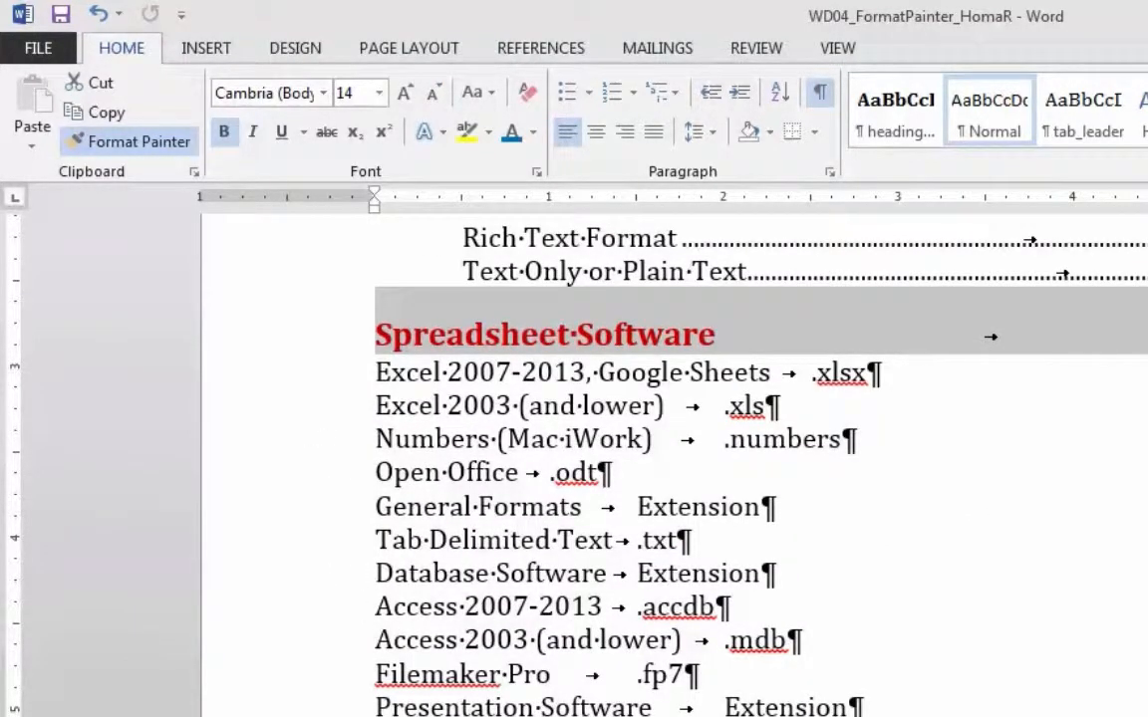
- Switch to WD04_FormatPainter_SAMPLE.pdf in Adobe Reader, check which lines are formatted as red headings, and return to the Word document
key(alt+Tab)
scroll(603, 410, down, 5)
scroll(604, 409, down, 4)
scroll(604, 409, down, 4)
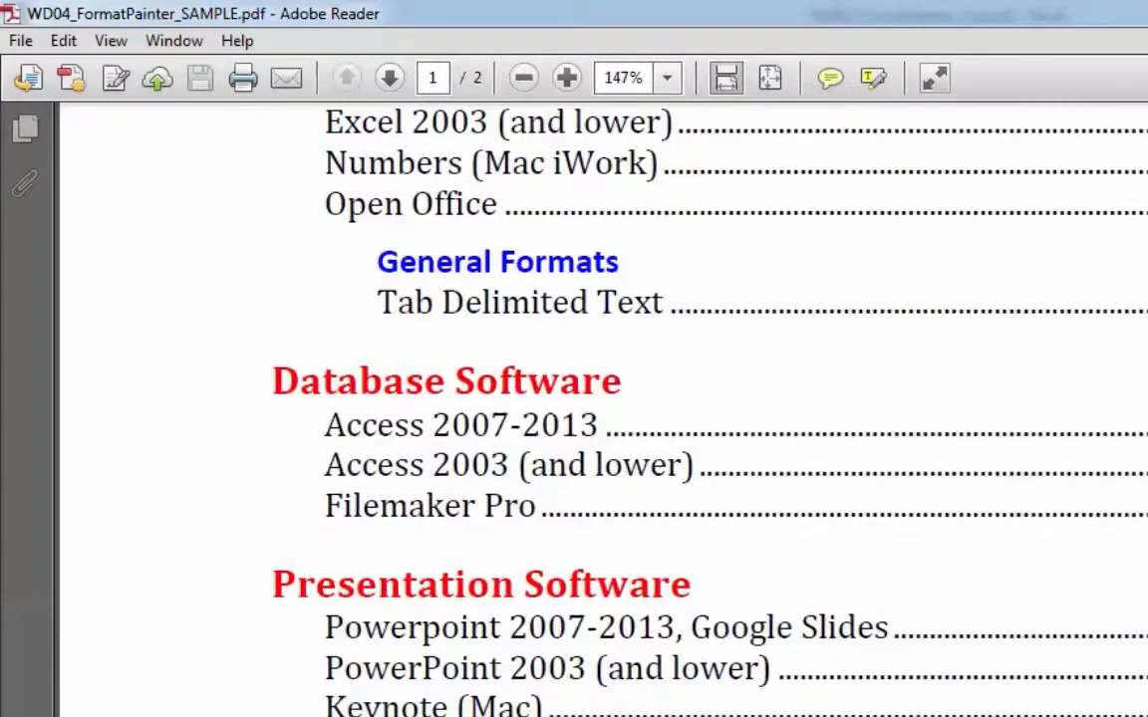
scroll(603, 409, up, 9)
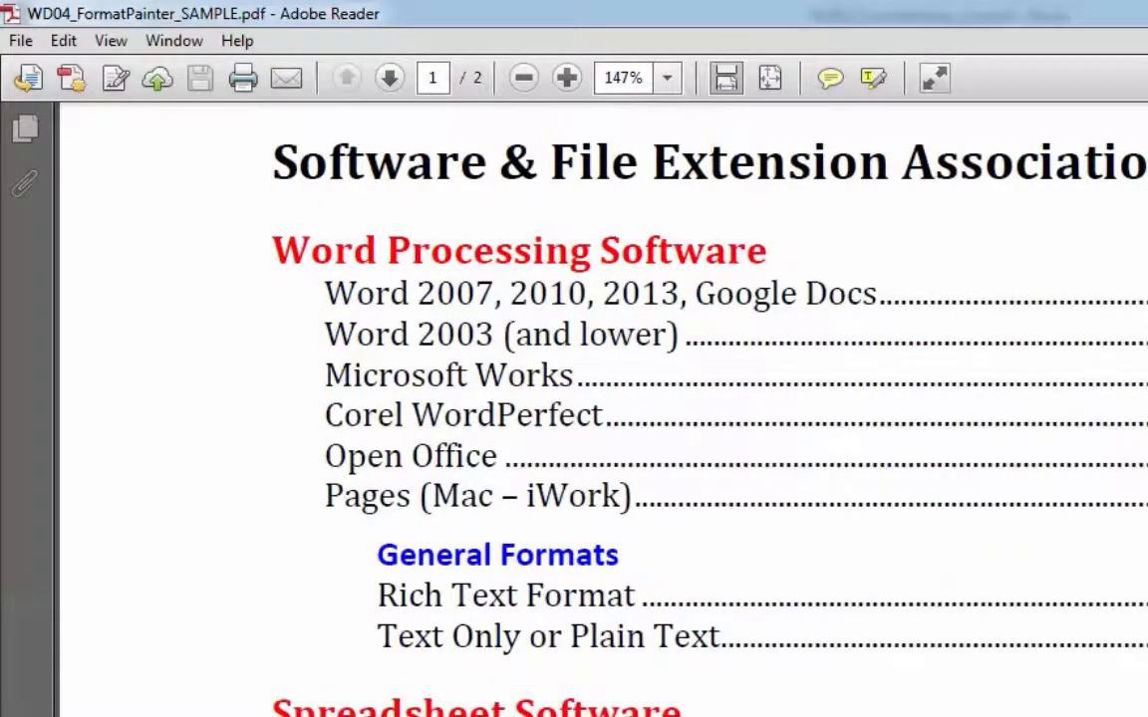
key(alt+Tab)
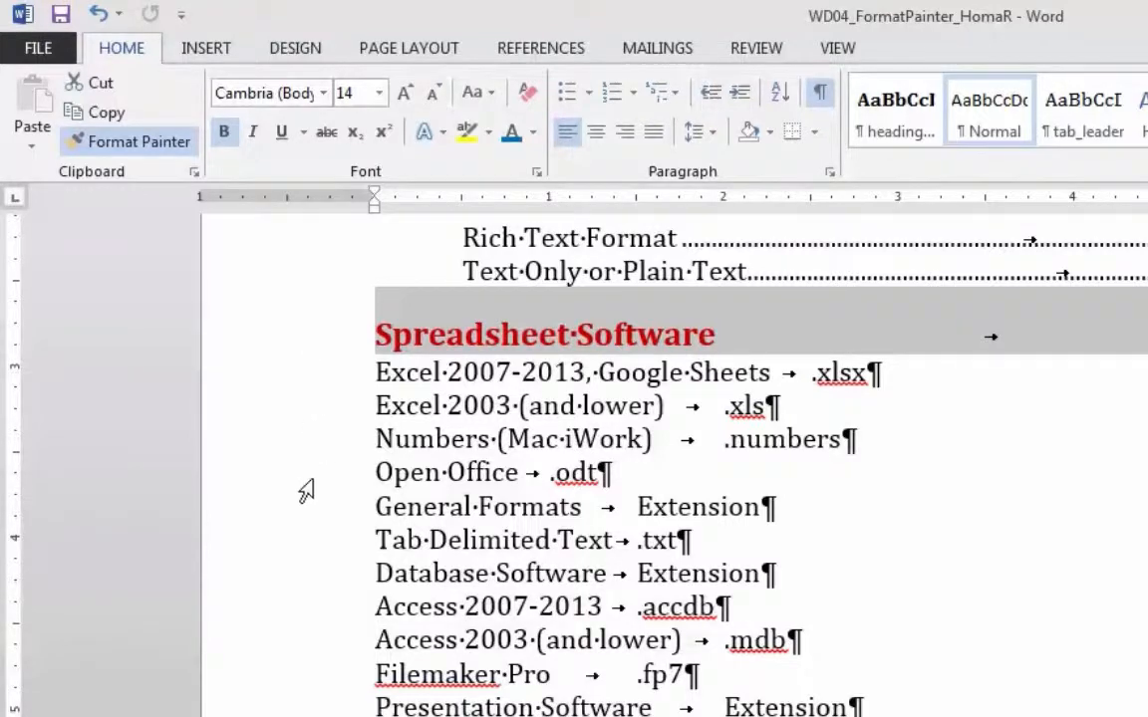
- Paint the red heading formatting onto the "Database Software", "Desktop Publishing Software", "Presentation Software", "Graphics Software" and "Web" lines
click(333, 578)
scroll(309, 618, down, 5)
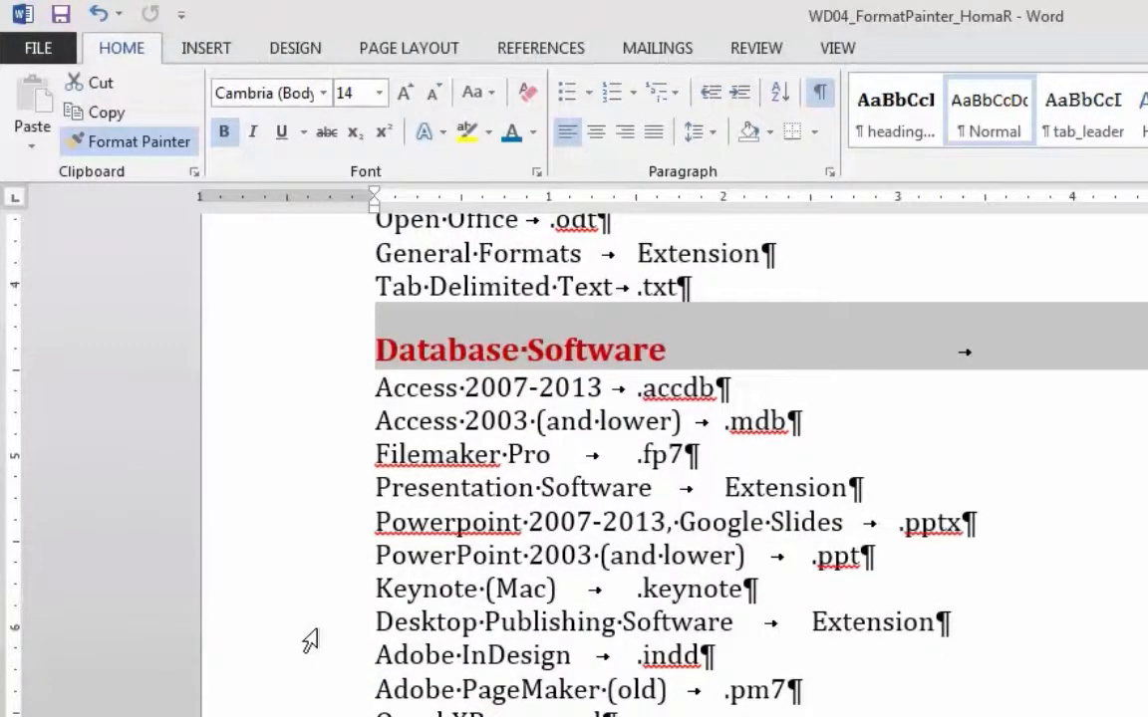
click(310, 641)
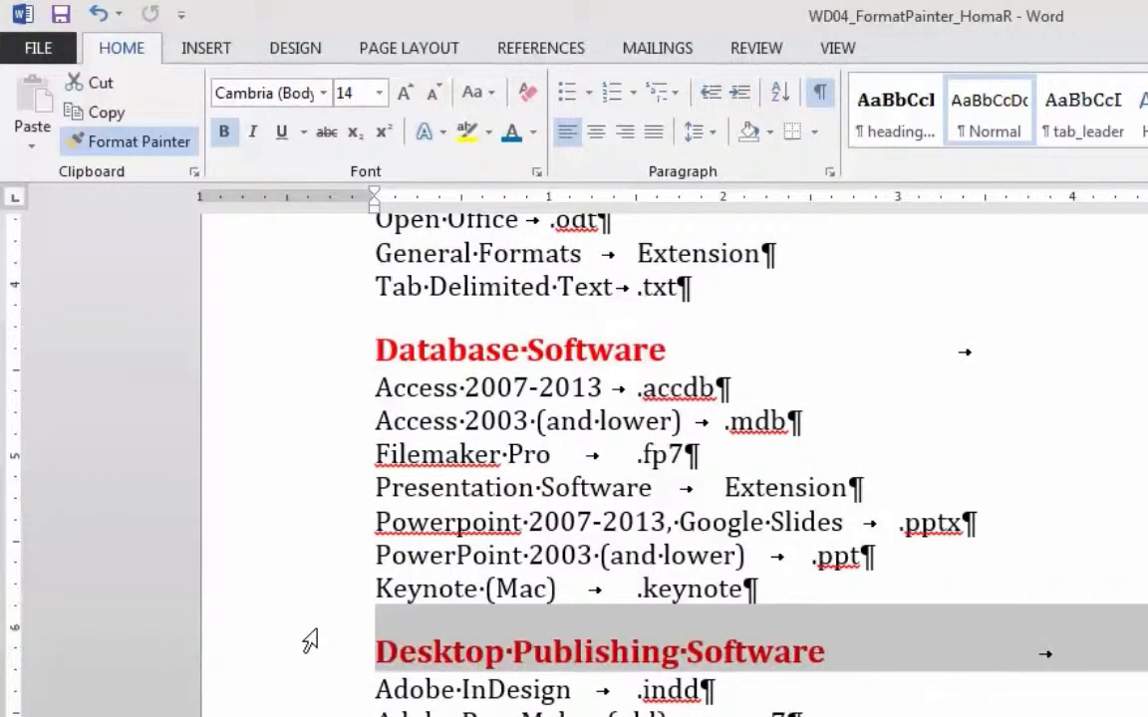
click(282, 497)
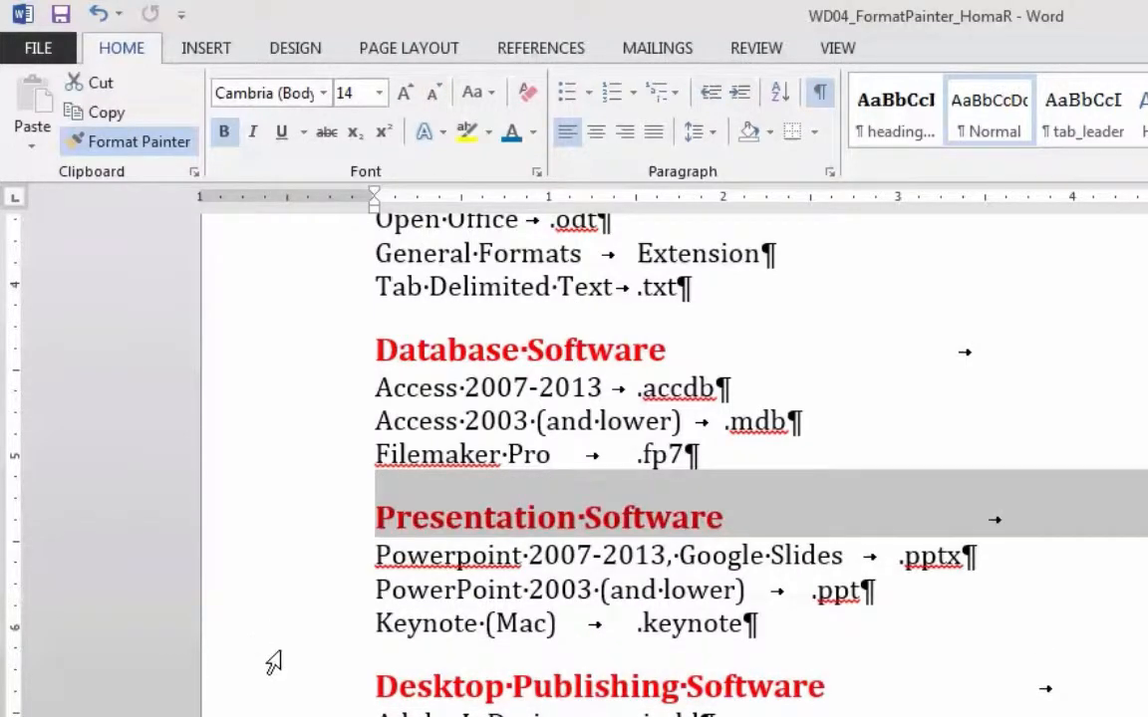
scroll(259, 598, down, 6)
click(284, 520)
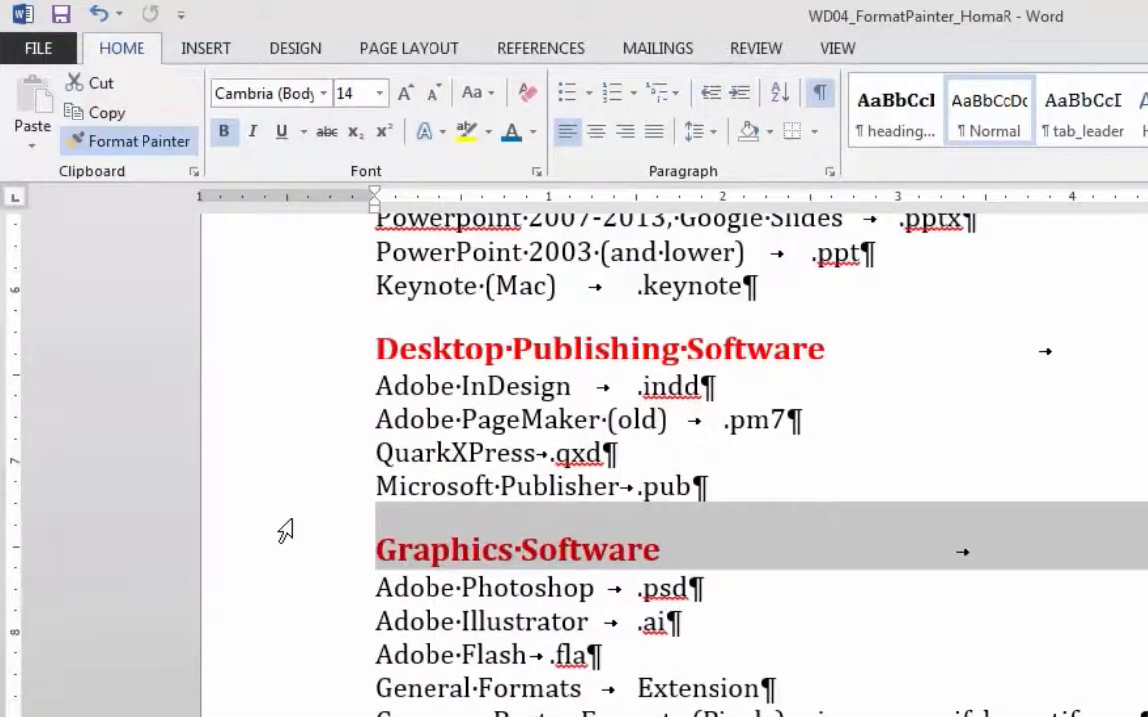
scroll(257, 707, down, 2)
scroll(257, 708, down, 8)
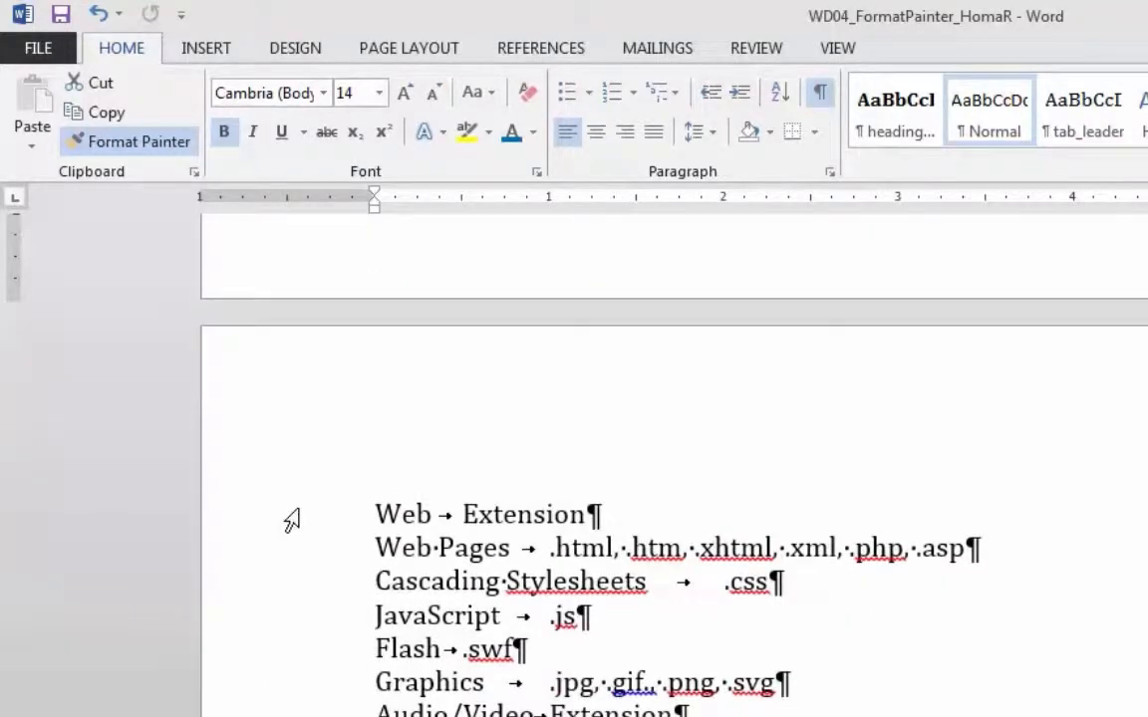
click(288, 520)
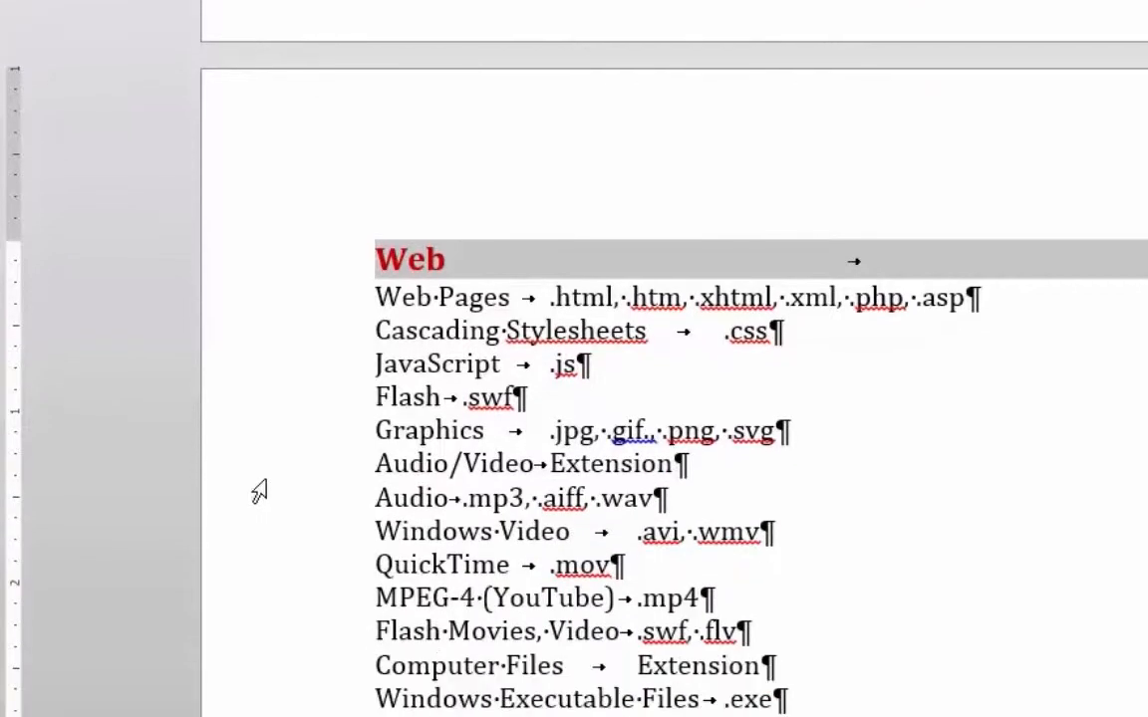
- Paint the red heading formatting onto the "Audio/Video" and "Computer Files" lines on the second page
click(274, 373)
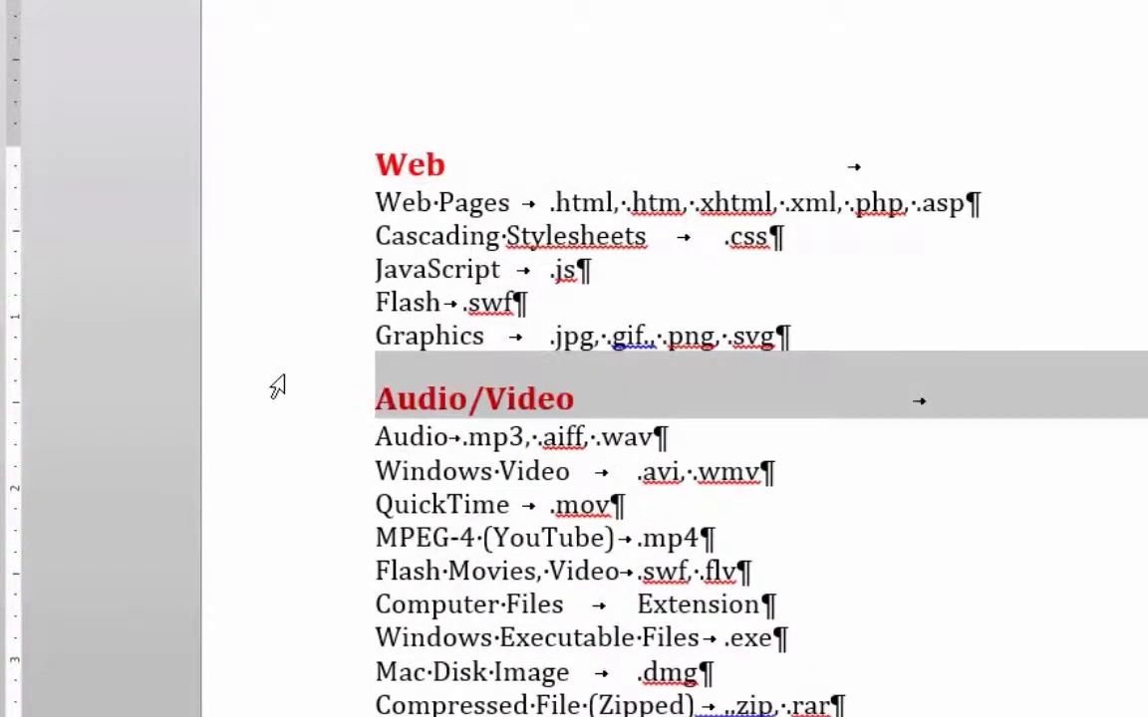
scroll(271, 397, down, 3)
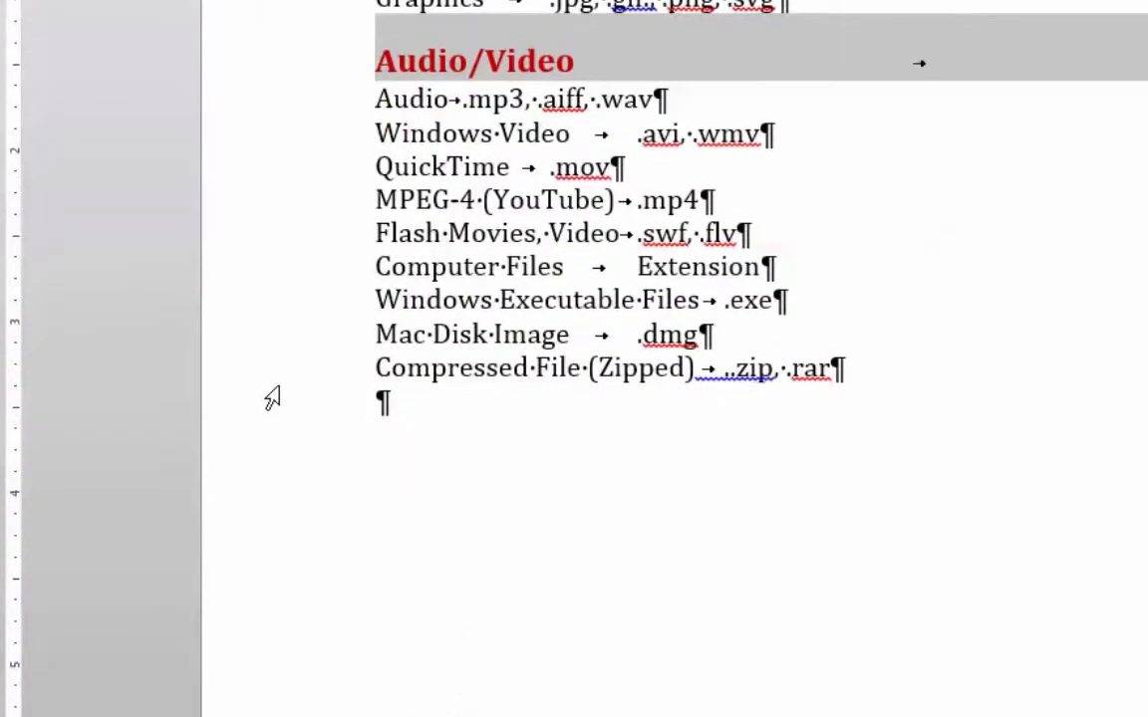
click(271, 269)
scroll(802, 409, up, 2)
scroll(802, 409, up, 20)
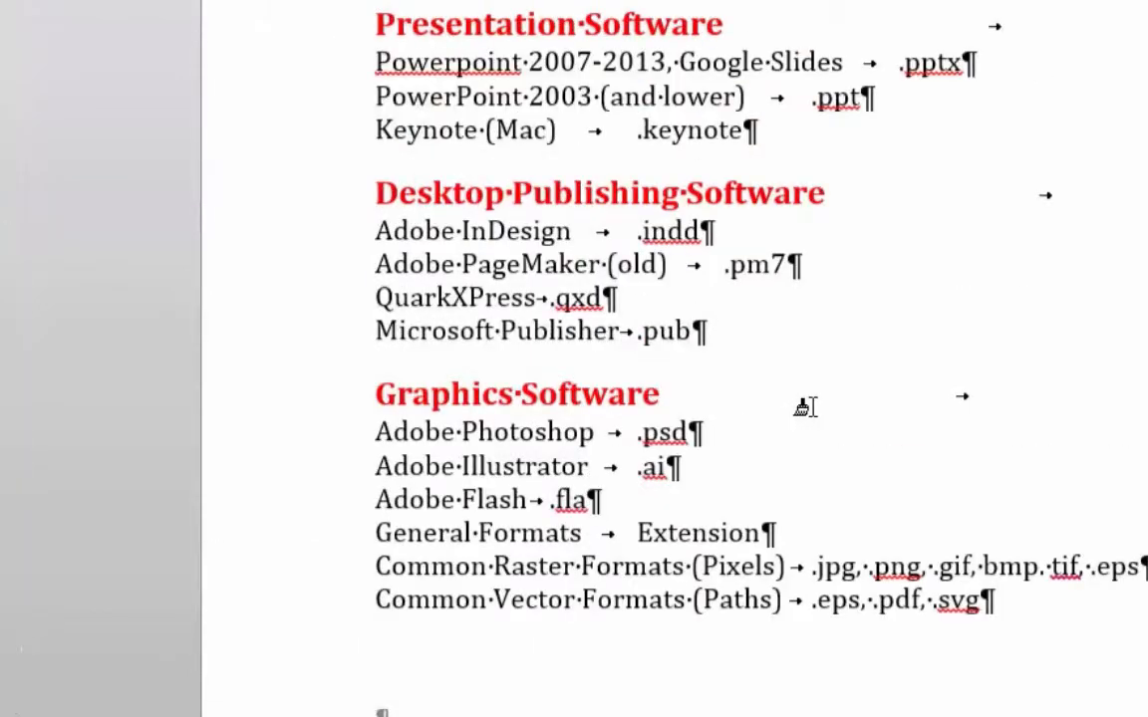
scroll(802, 409, down, 3)
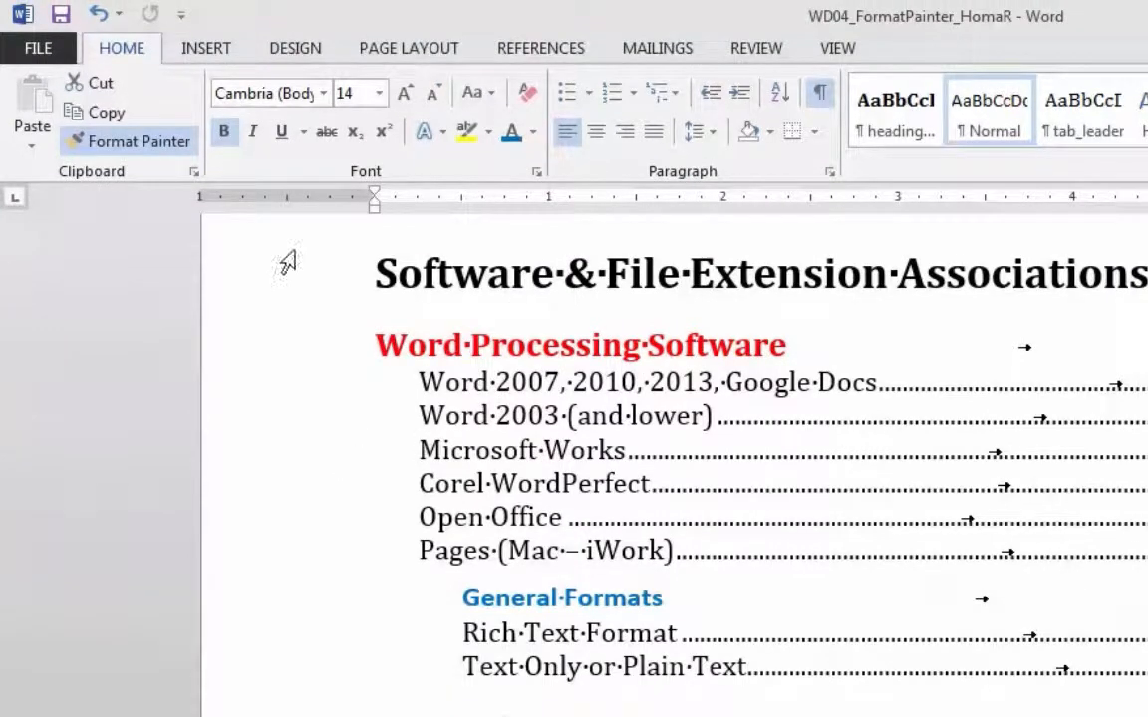
double_click(175, 148)
click(344, 401)
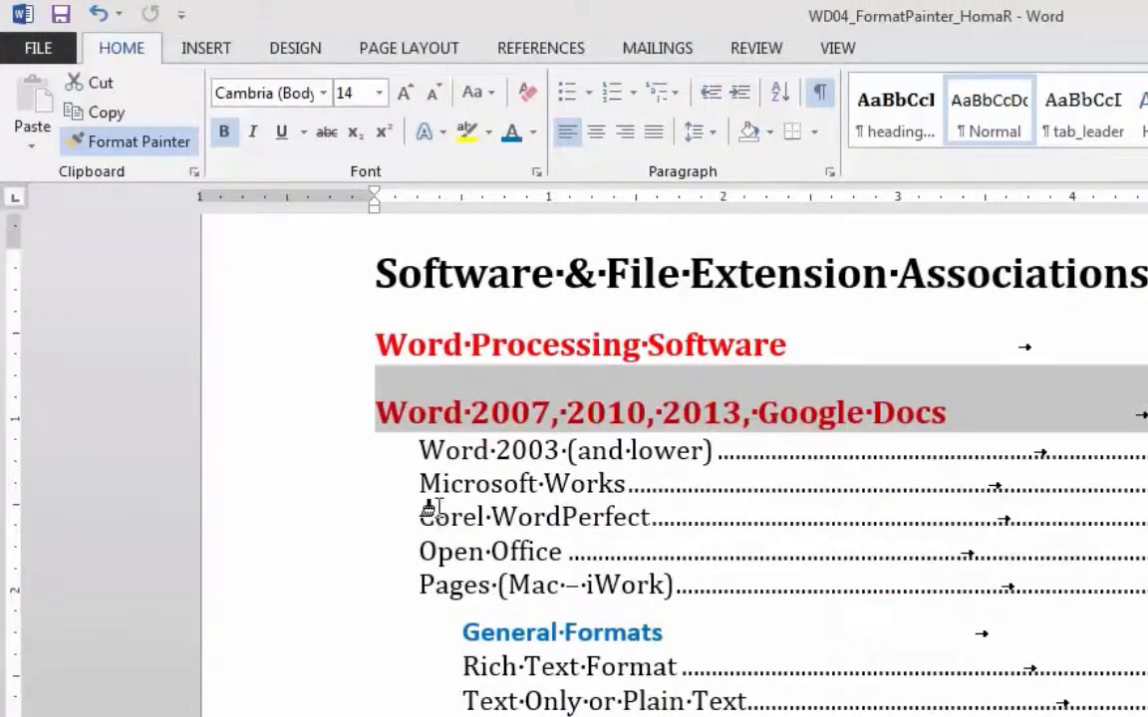
click(97, 13)
- Copy the "Microsoft Works" entry's dot-leader formatting with Format Painter to the four Spreadsheet Software entries from "Excel 2007-2013, Google Sheets" through "Open Office"
key(Escape)
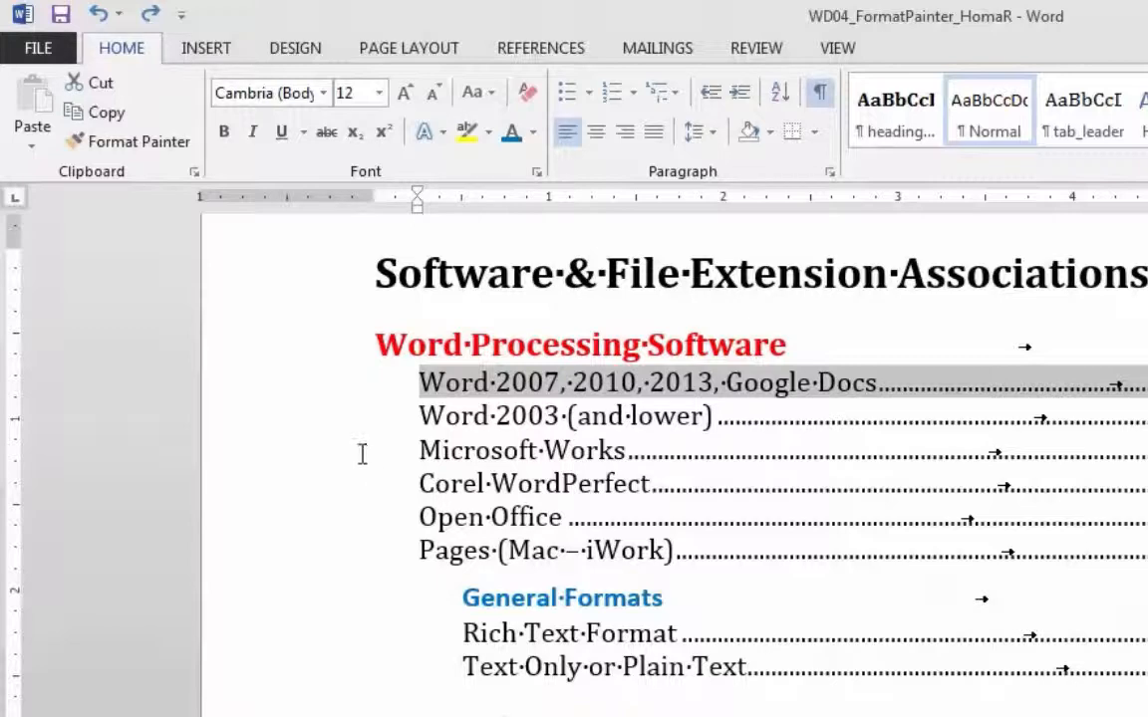
drag(301, 388, 310, 567)
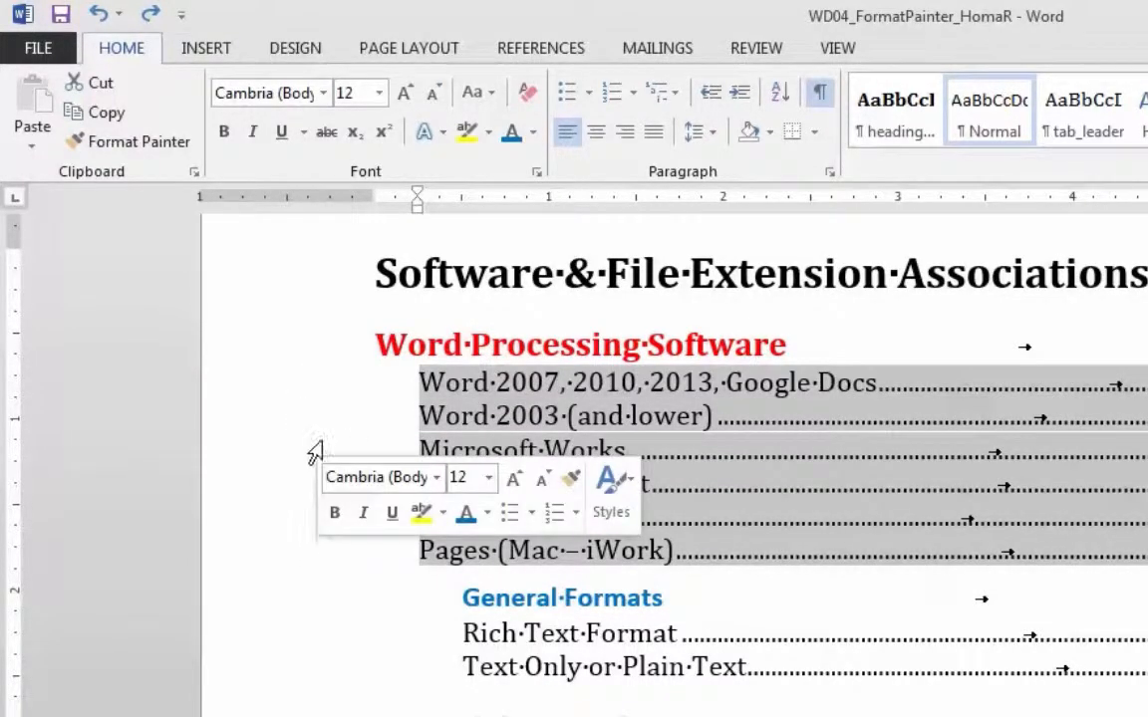
click(313, 451)
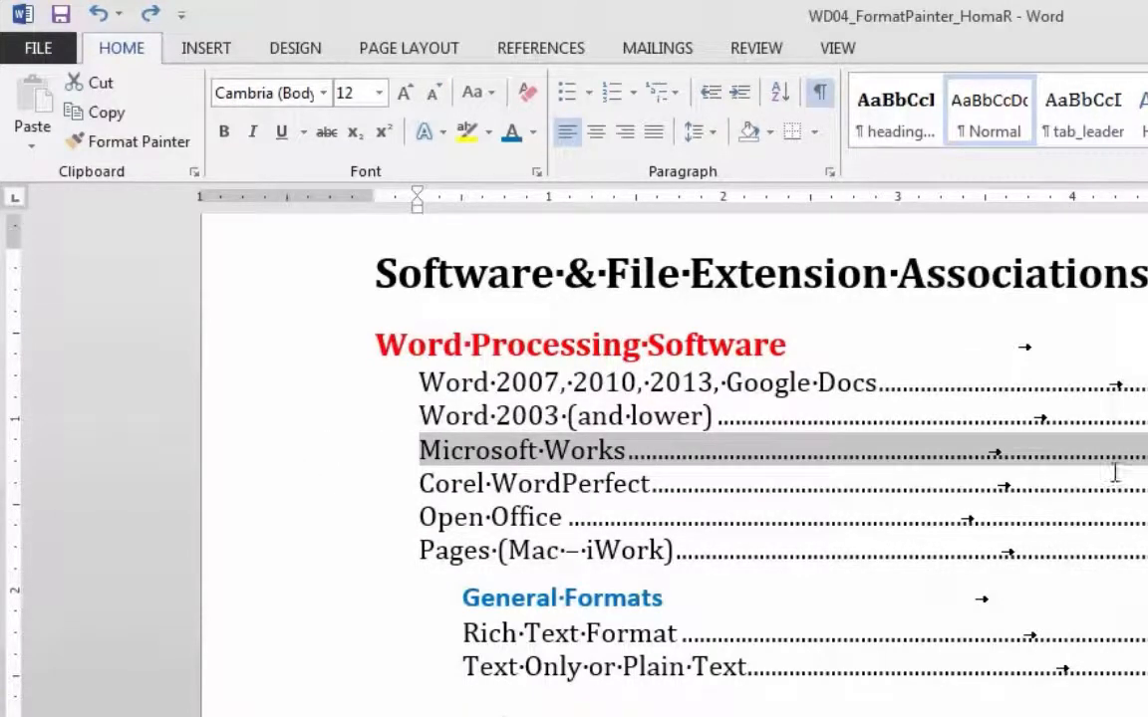
click(177, 143)
scroll(427, 541, down, 3)
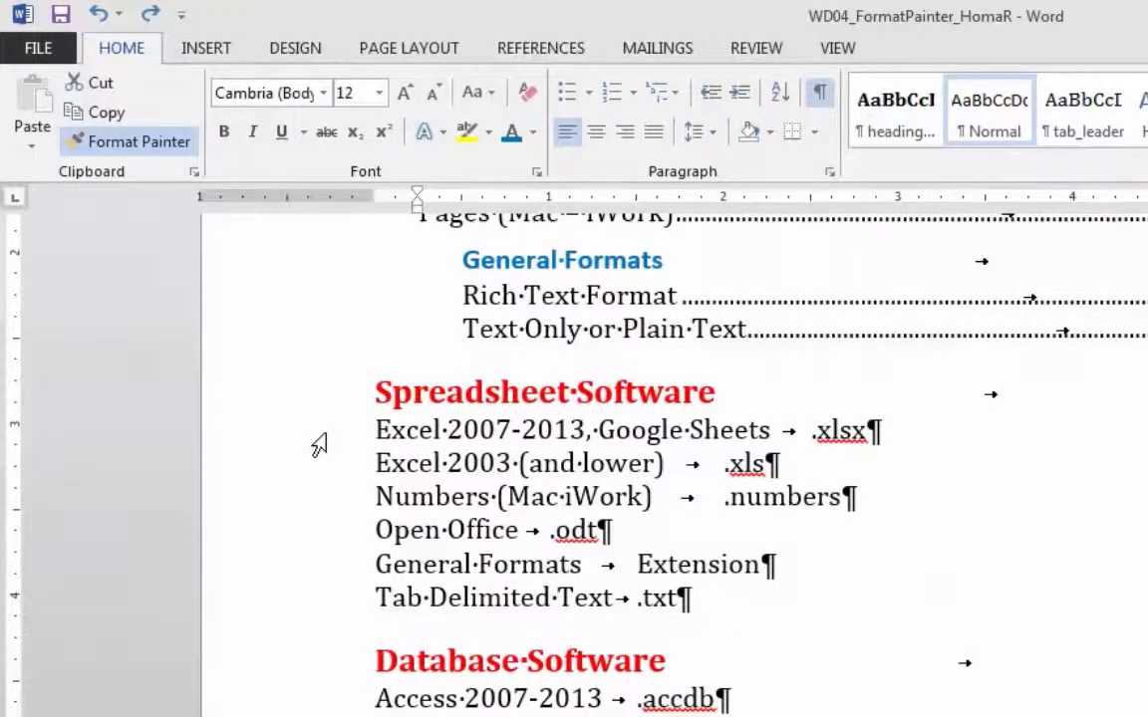
mouse_move(315, 444)
mouse_down()
mouse_move(323, 533)
mouse_move(326, 523)
mouse_up()
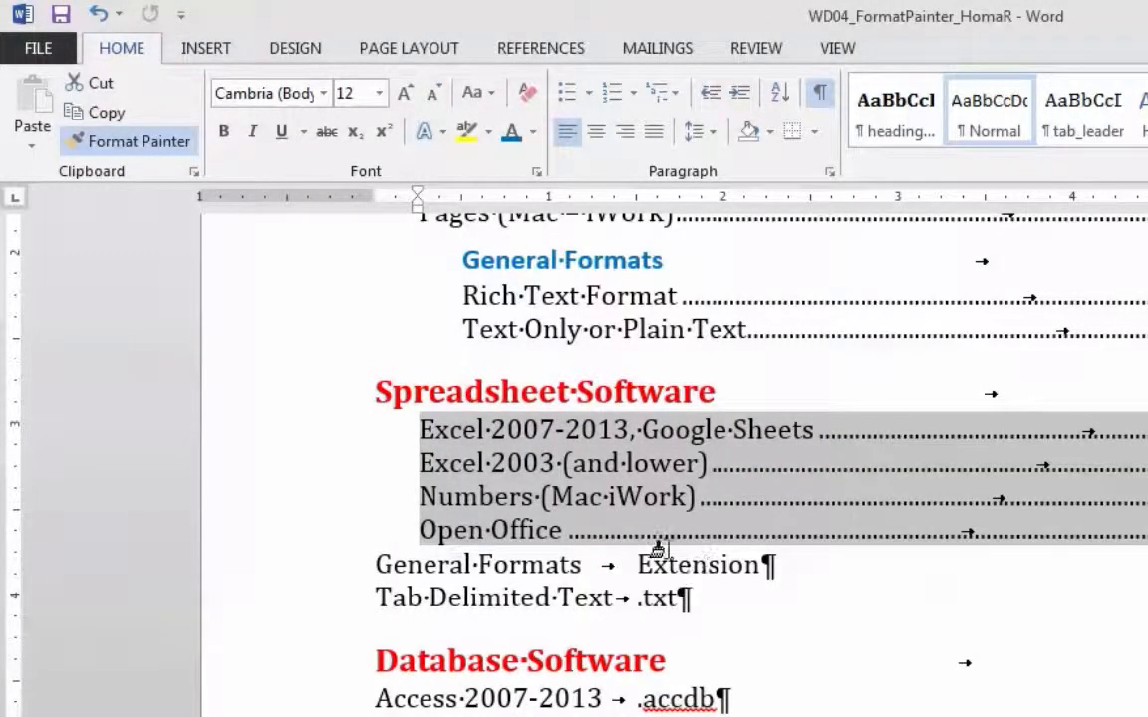
click(138, 144)
- Pick up the "Microsoft Works" entry's formatting again with Format Painter kept on and paint it onto the Database Software and Presentation Software entries
click(323, 601)
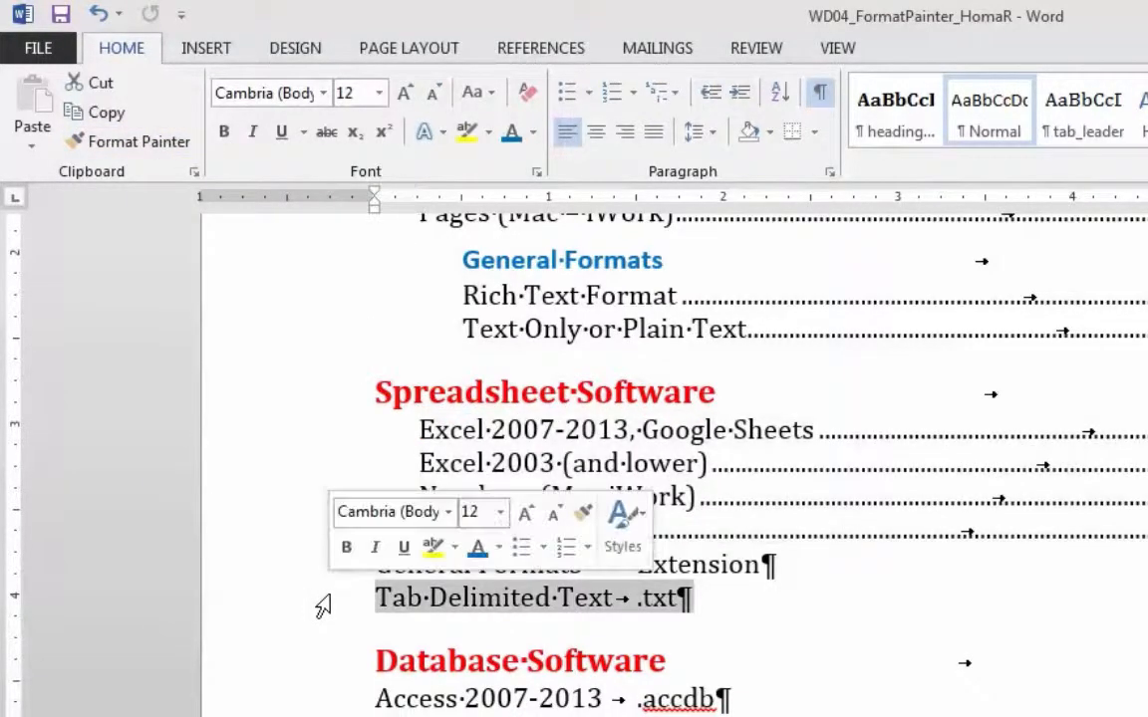
scroll(722, 430, up, 5)
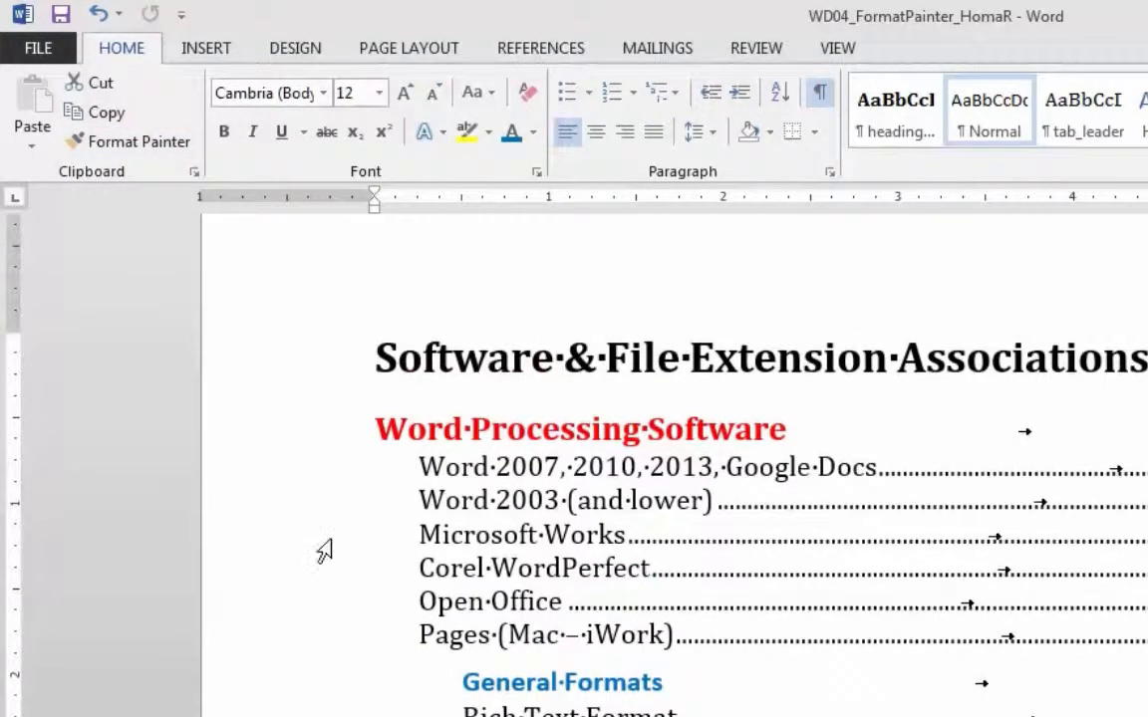
click(329, 538)
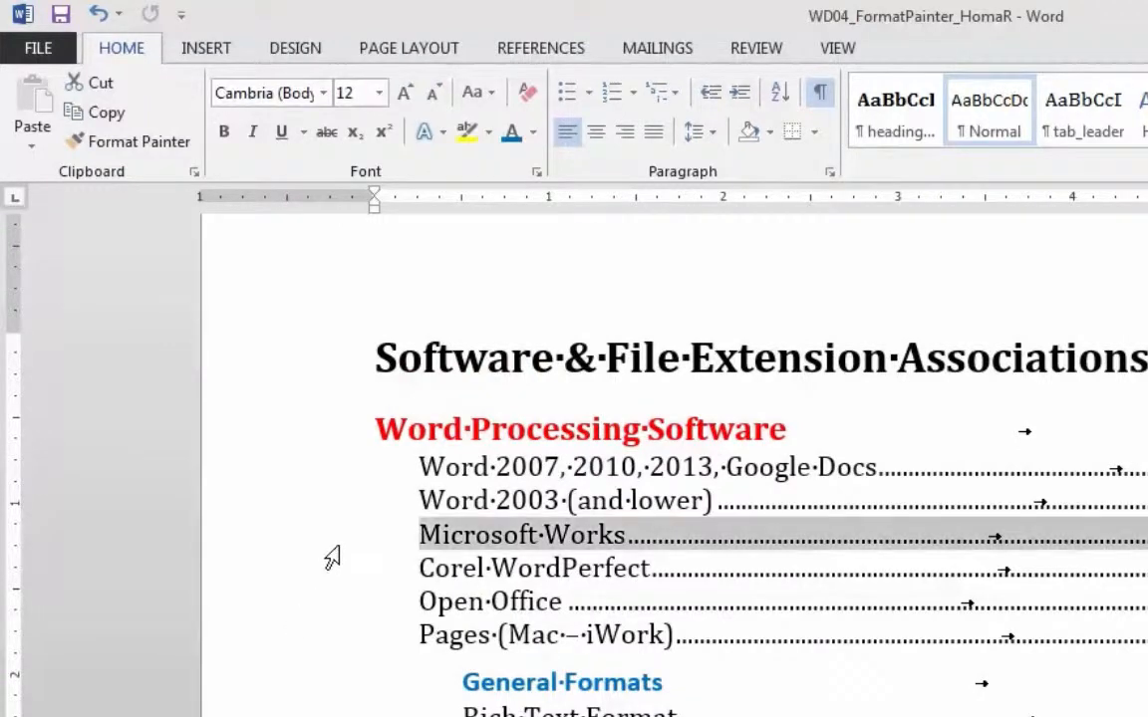
click(139, 142)
scroll(267, 365, down, 6)
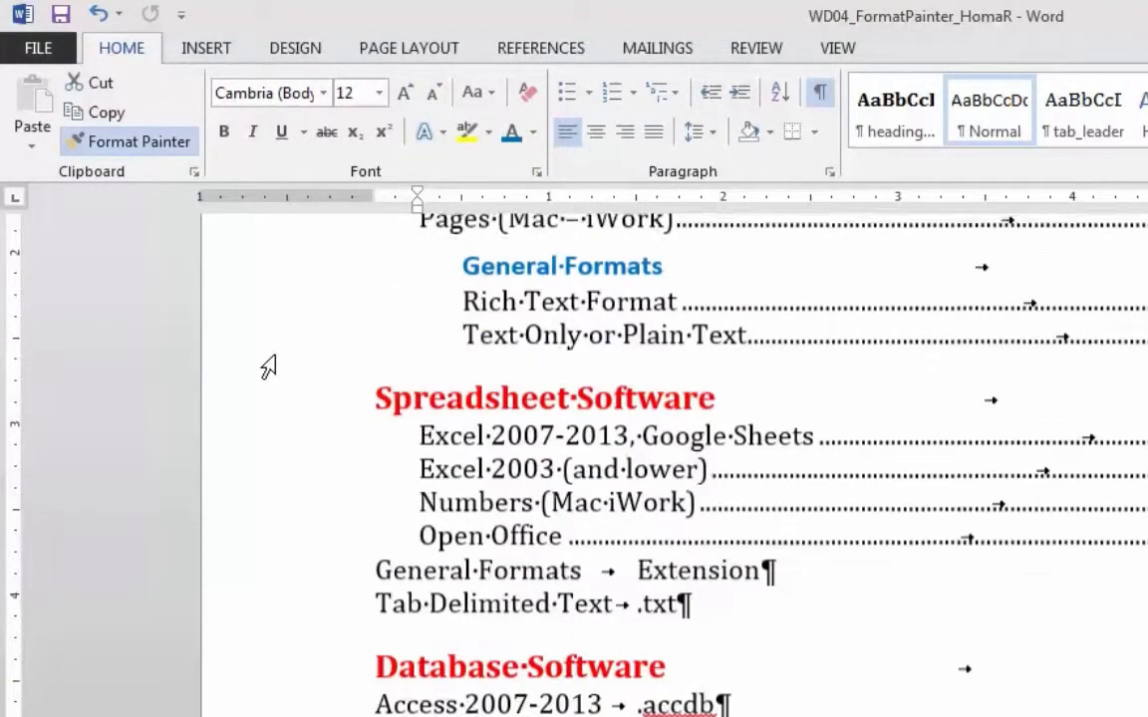
scroll(267, 366, down, 1)
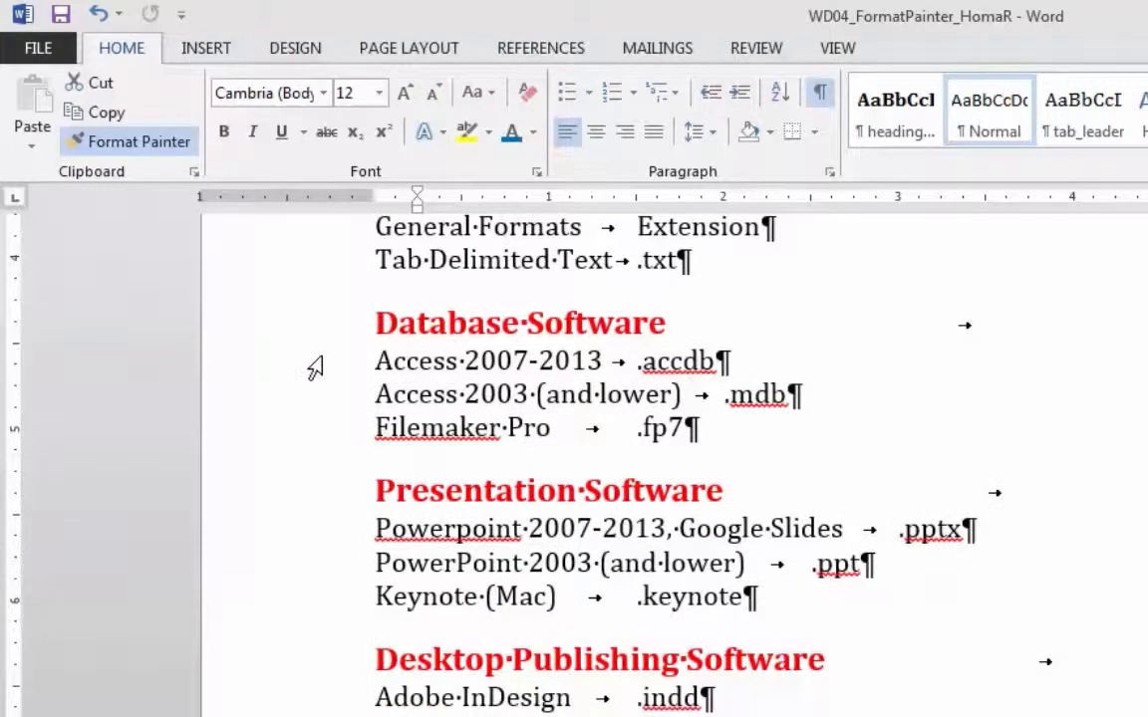
mouse_move(309, 371)
mouse_down()
mouse_move(295, 457)
mouse_move(302, 417)
mouse_move(309, 436)
mouse_up()
drag(297, 539, 290, 605)
- Paint the dot-leader entry formatting onto the lines from "Adobe InDesign" through "Adobe Flash"
scroll(292, 605, down, 2)
drag(324, 458, 325, 574)
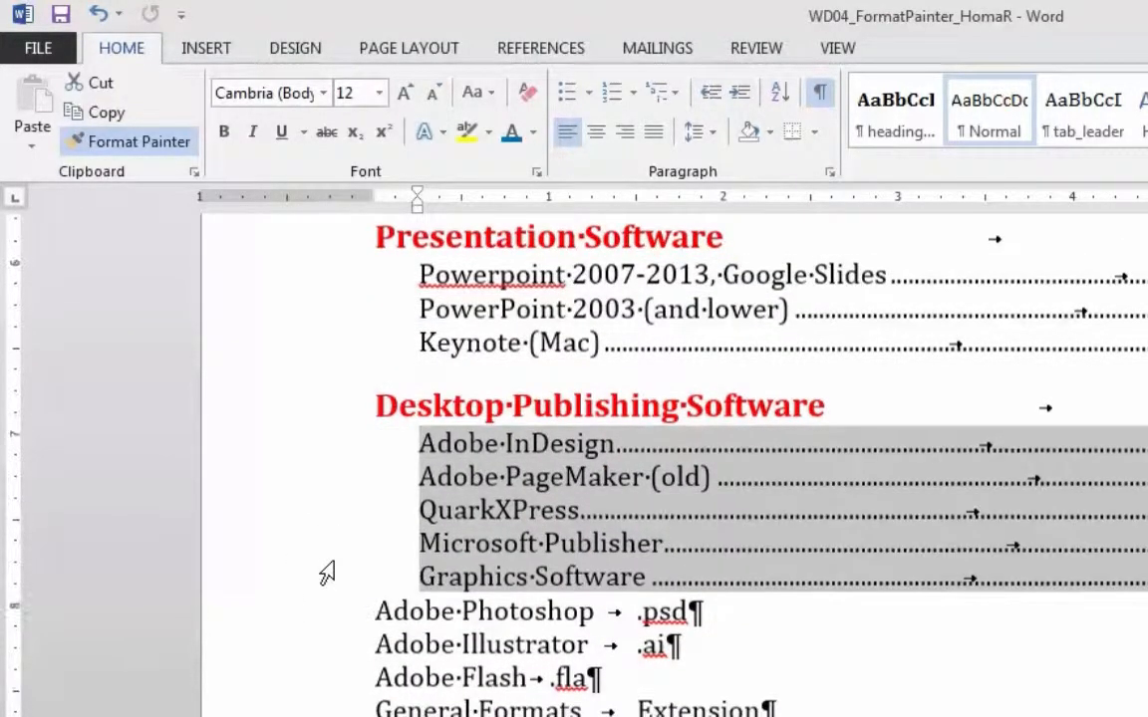
scroll(327, 563, down, 3)
drag(318, 289, 333, 369)
- Paint the dot-leader entry formatting onto the Web, Audio/Video and Computer Files entries, and turn off Format Painter
scroll(329, 498, down, 5)
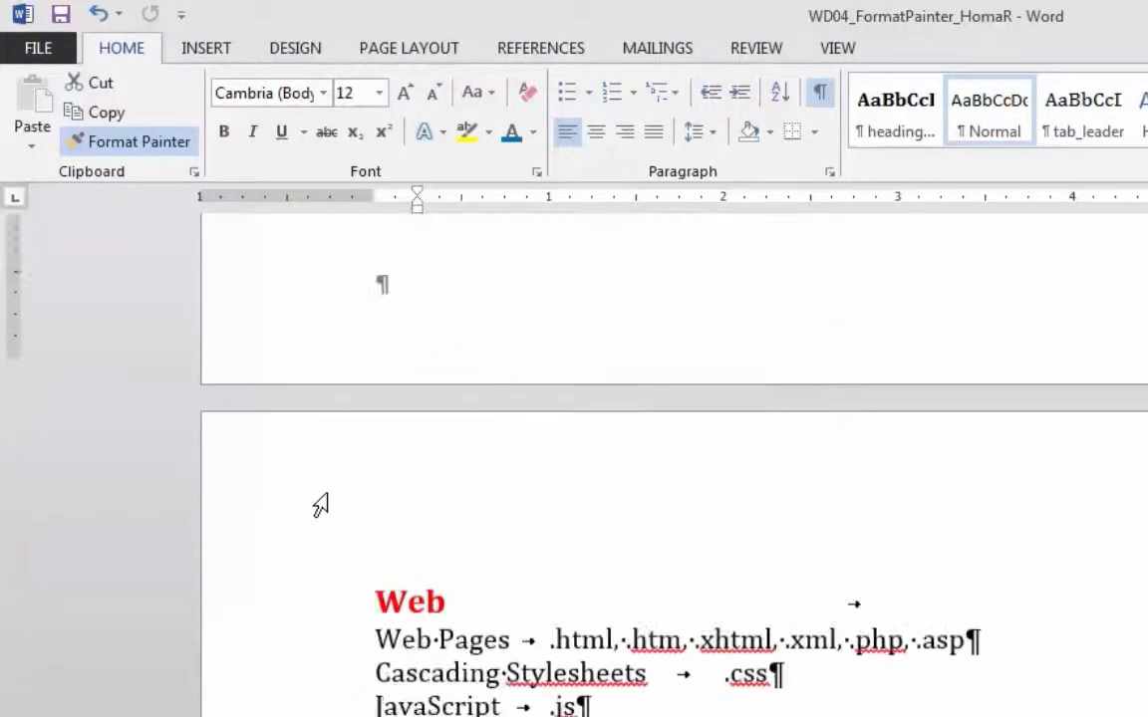
drag(307, 440, 320, 582)
drag(337, 688, 337, 710)
scroll(335, 686, down, 3)
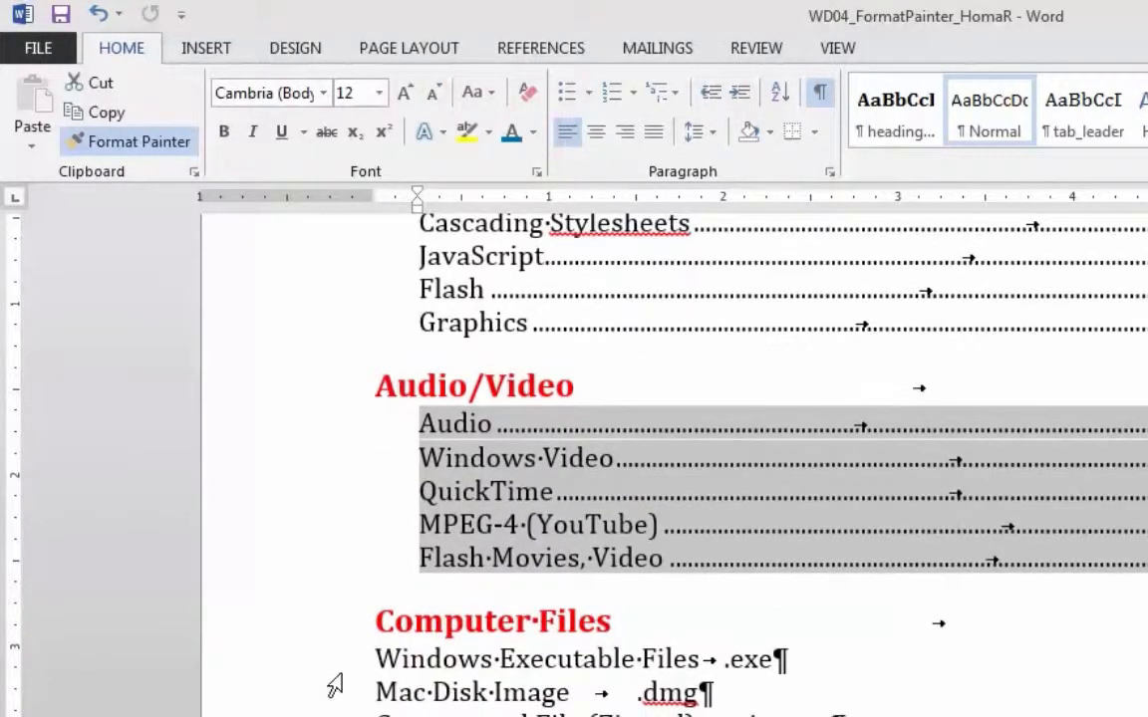
drag(324, 661, 325, 697)
scroll(628, 595, up, 6)
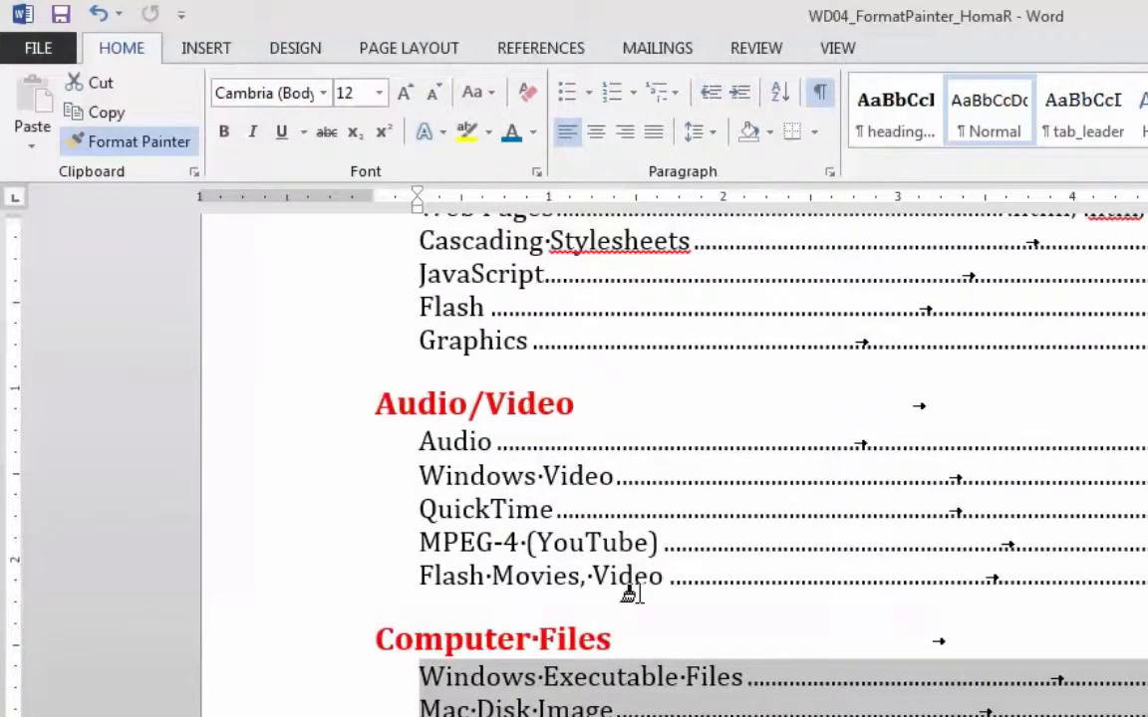
scroll(641, 605, up, 20)
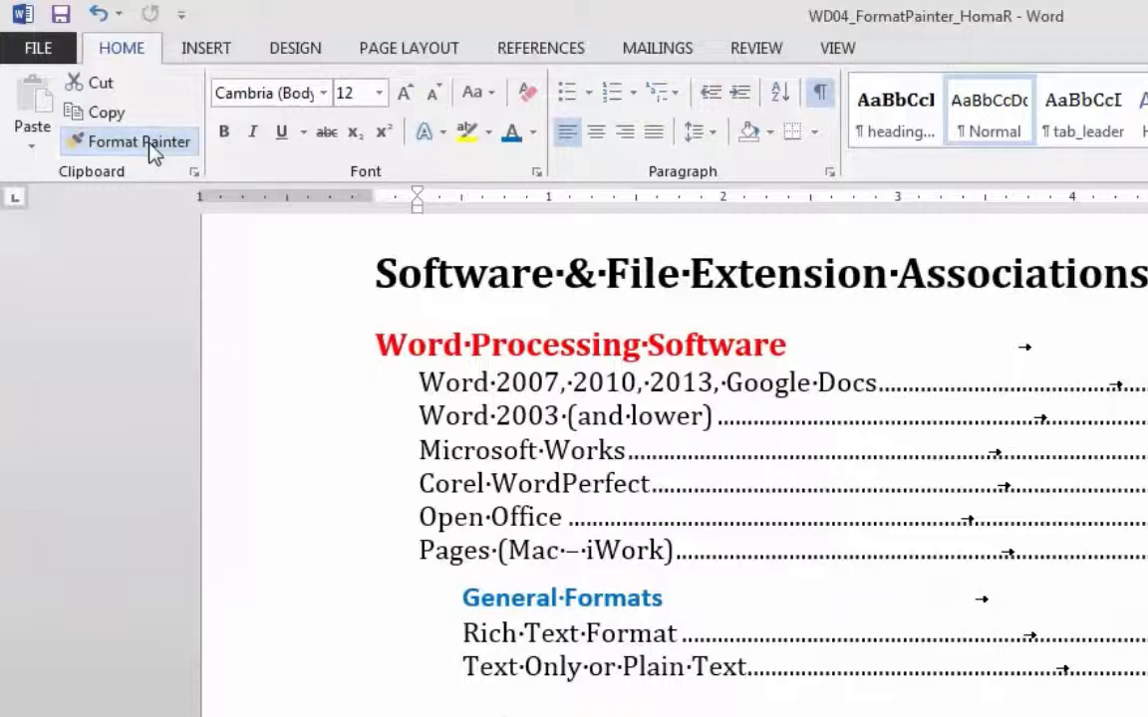
click(181, 151)
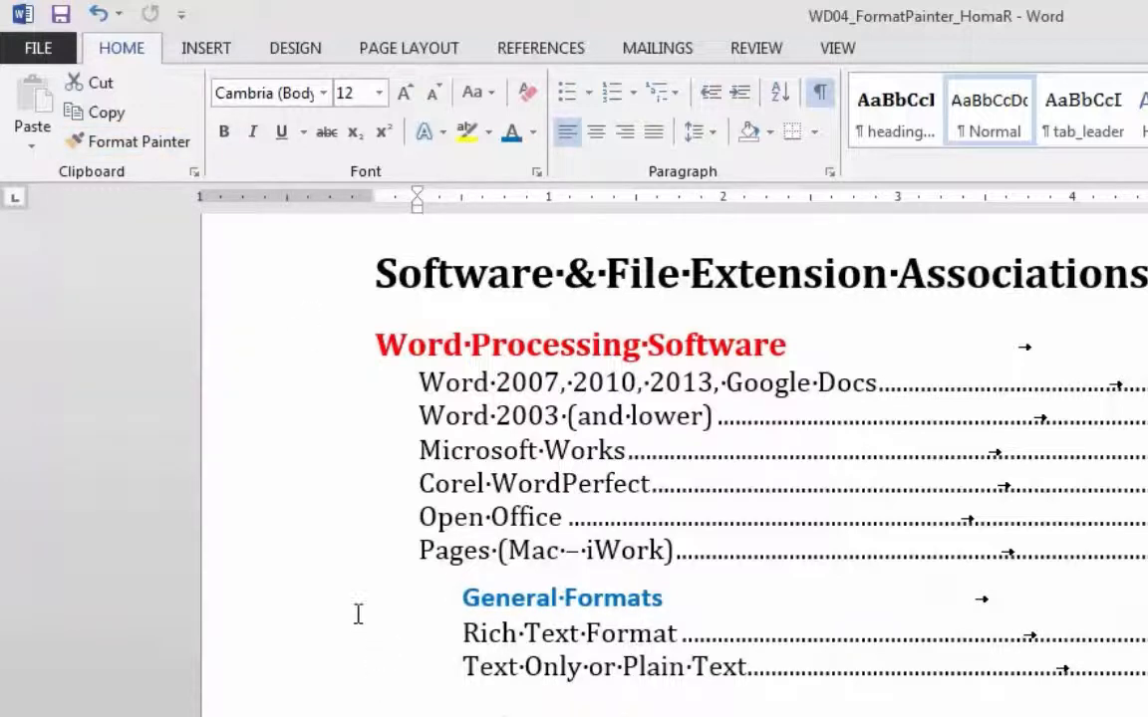
- Copy the blue "General Formats" subheading's formatting with Format Painter to the "General Formats" lines under Spreadsheet Software and after "Adobe Flash"
click(307, 620)
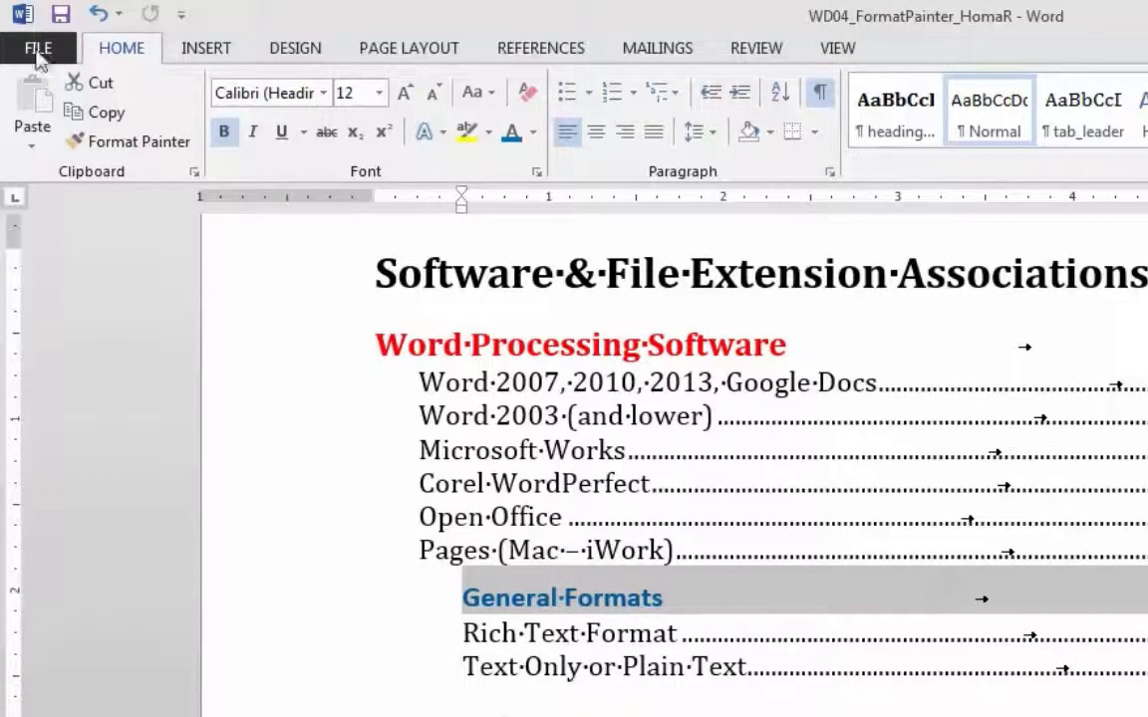
click(133, 150)
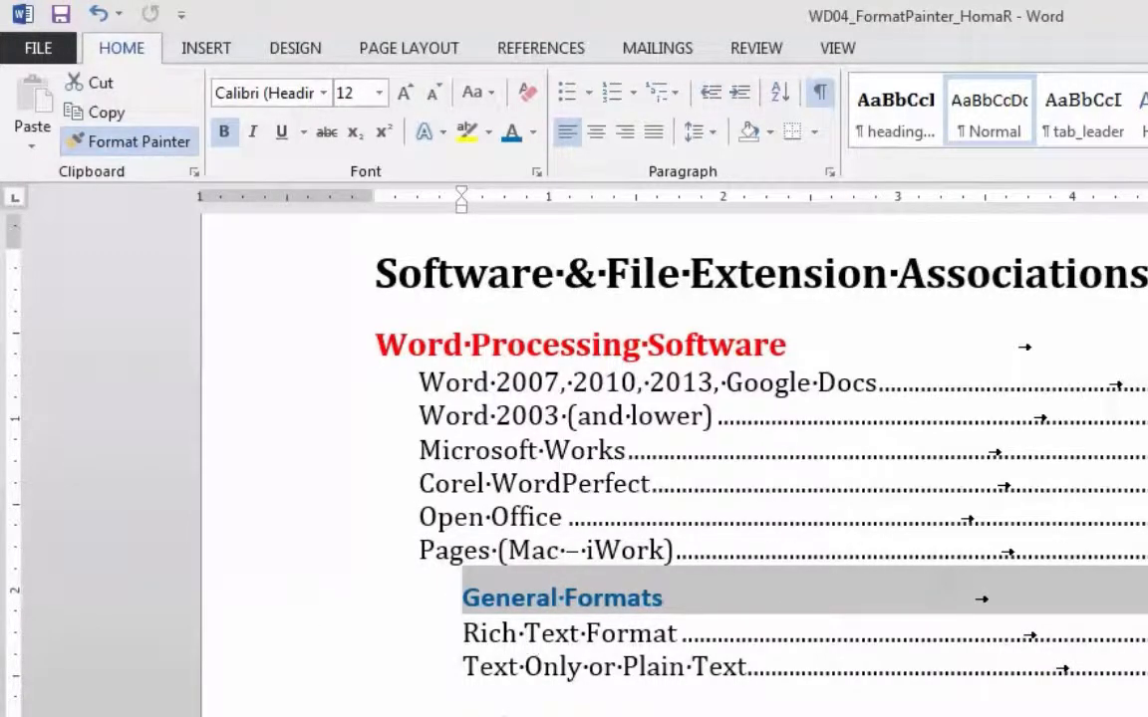
scroll(335, 466, down, 5)
click(304, 411)
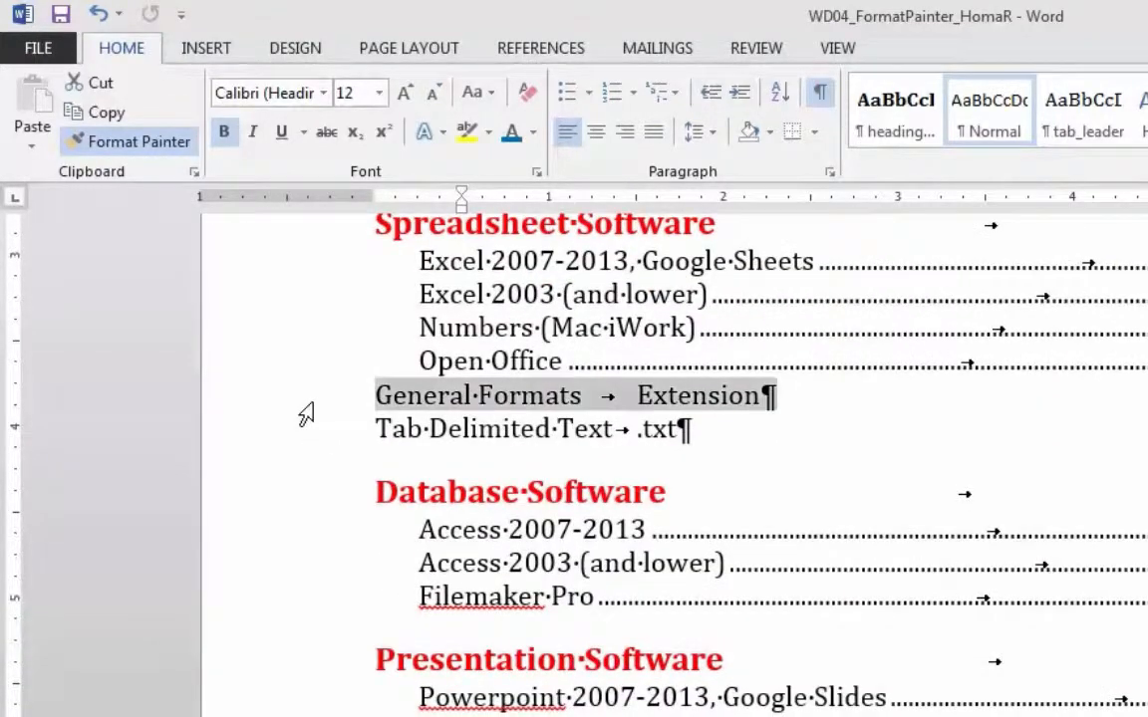
scroll(290, 412, down, 6)
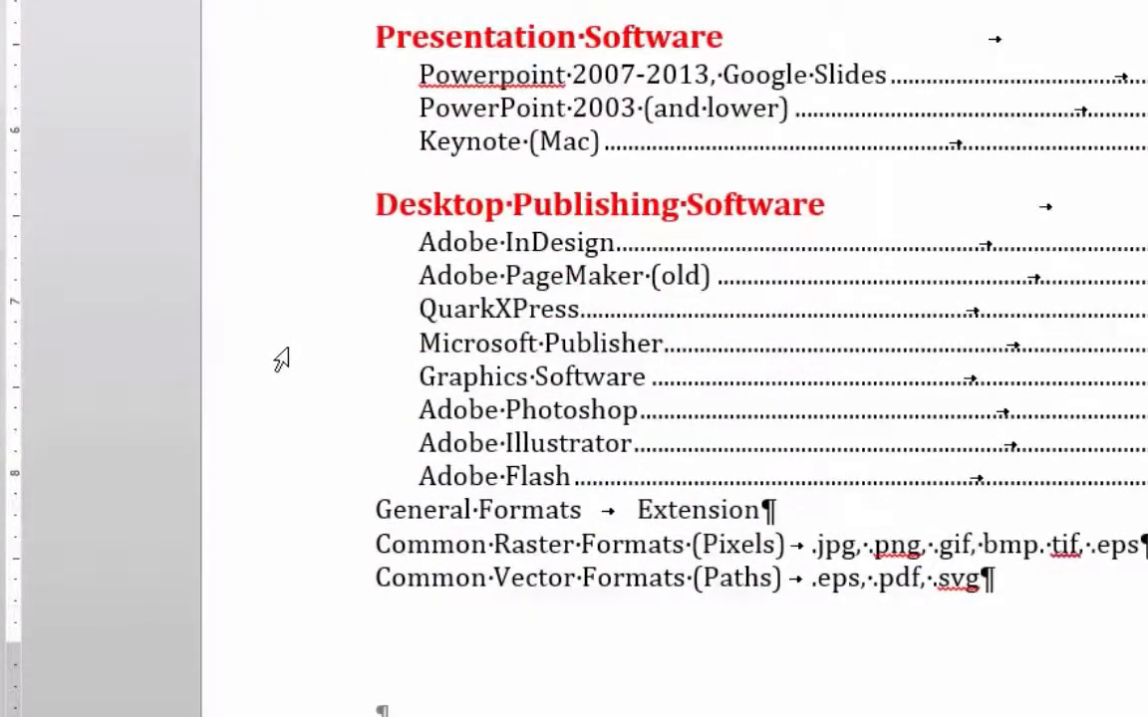
click(269, 513)
scroll(309, 553, down, 10)
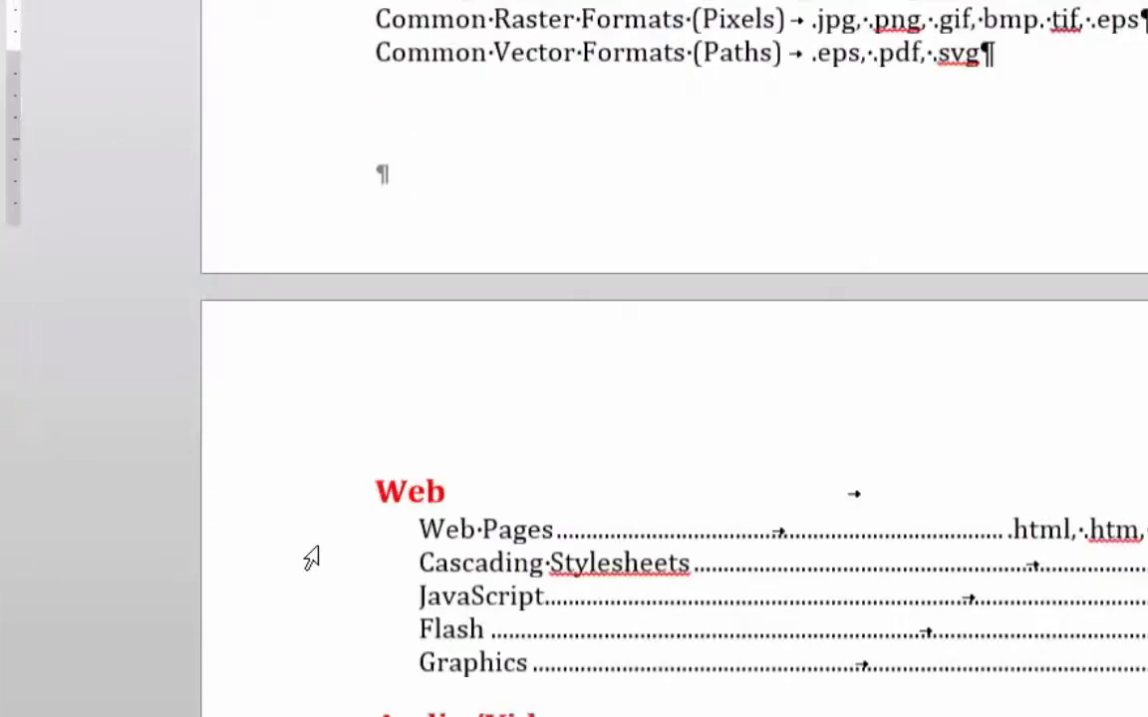
scroll(310, 555, down, 2)
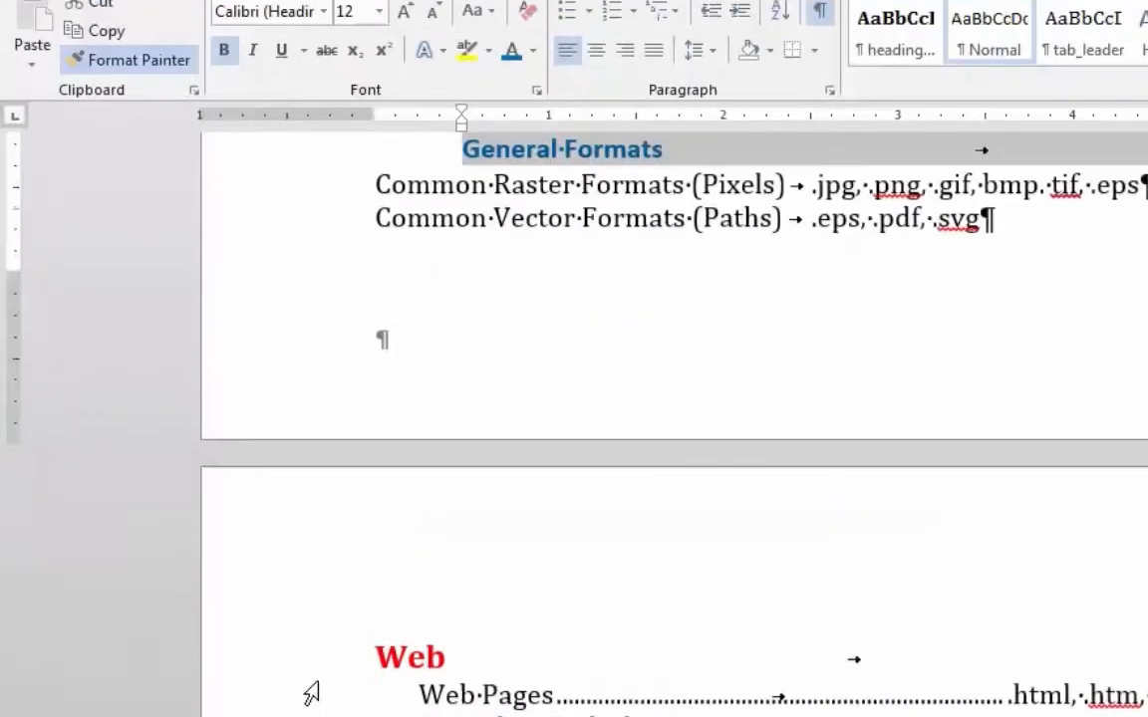
scroll(308, 691, down, 10)
scroll(308, 692, up, 2)
scroll(308, 598, up, 4)
click(149, 143)
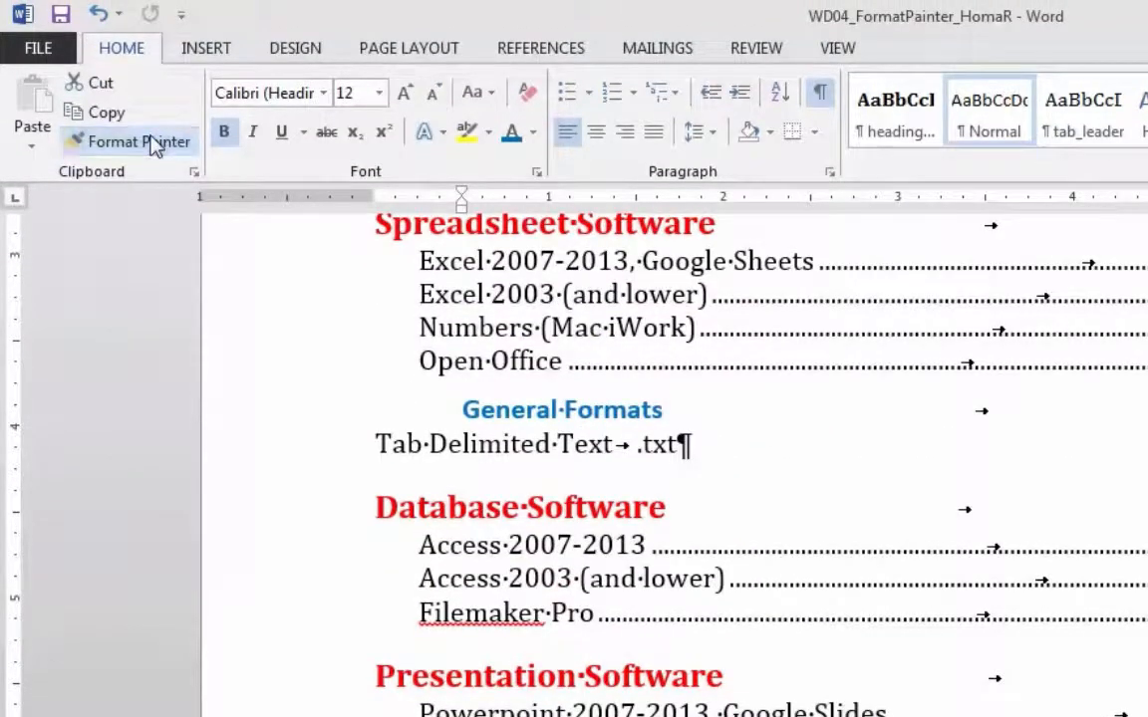
- Copy the "Rich Text Format" line's formatting with Format Painter to the "Tab Delimited Text", "Common Raster Formats (Pixels)" and "Common Vector Formats (Paths)" lines
click(293, 451)
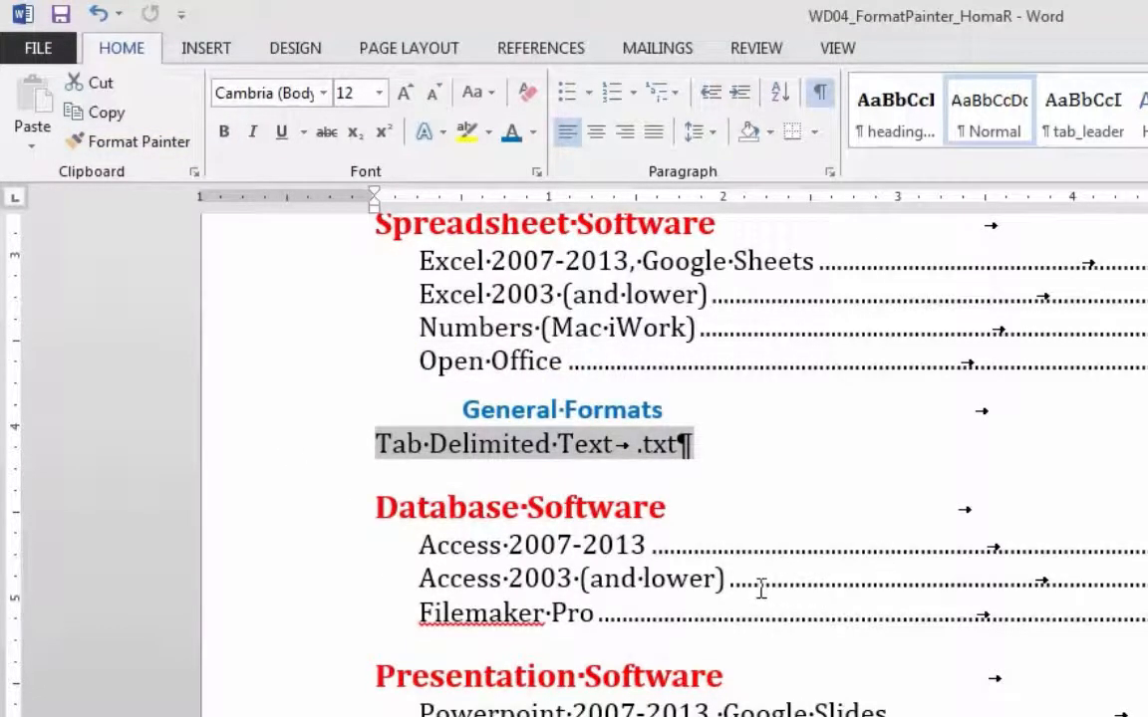
scroll(760, 590, up, 6)
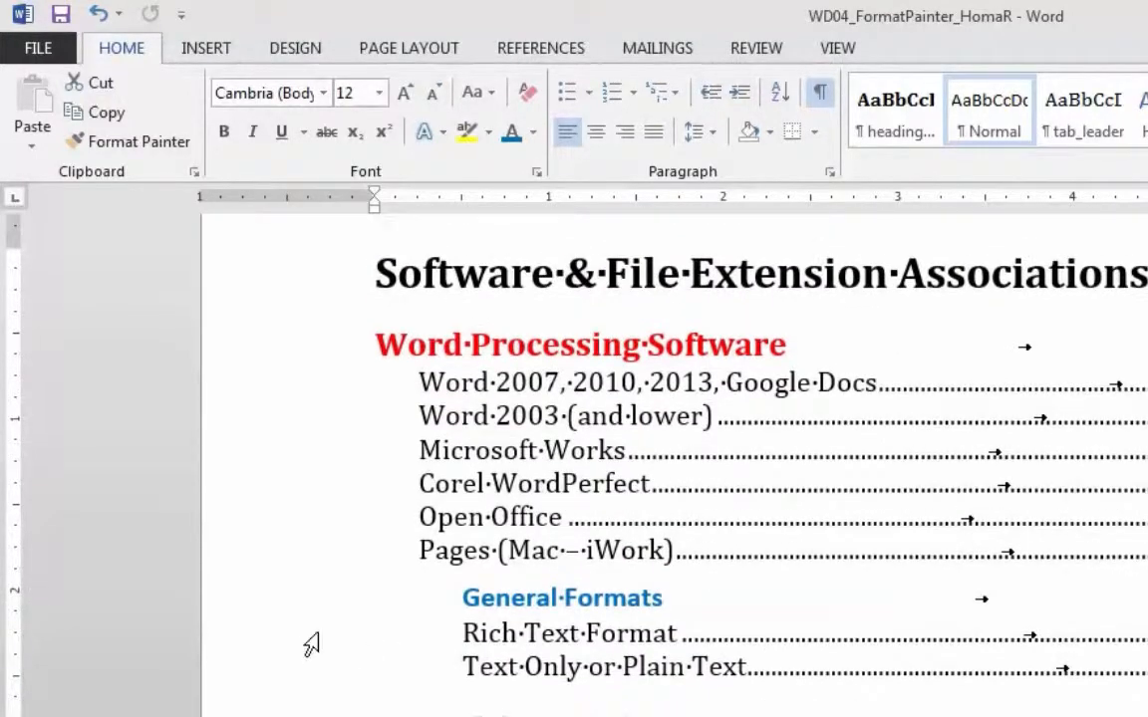
click(309, 642)
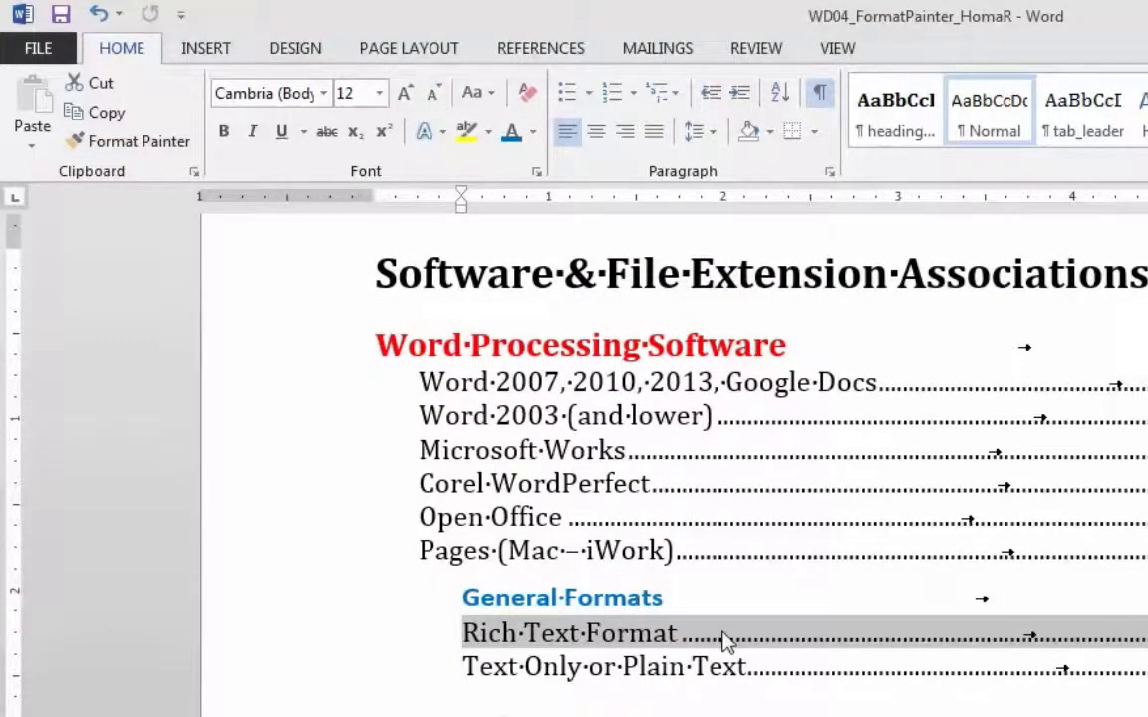
click(160, 145)
scroll(267, 522, down, 6)
click(264, 448)
scroll(251, 479, down, 6)
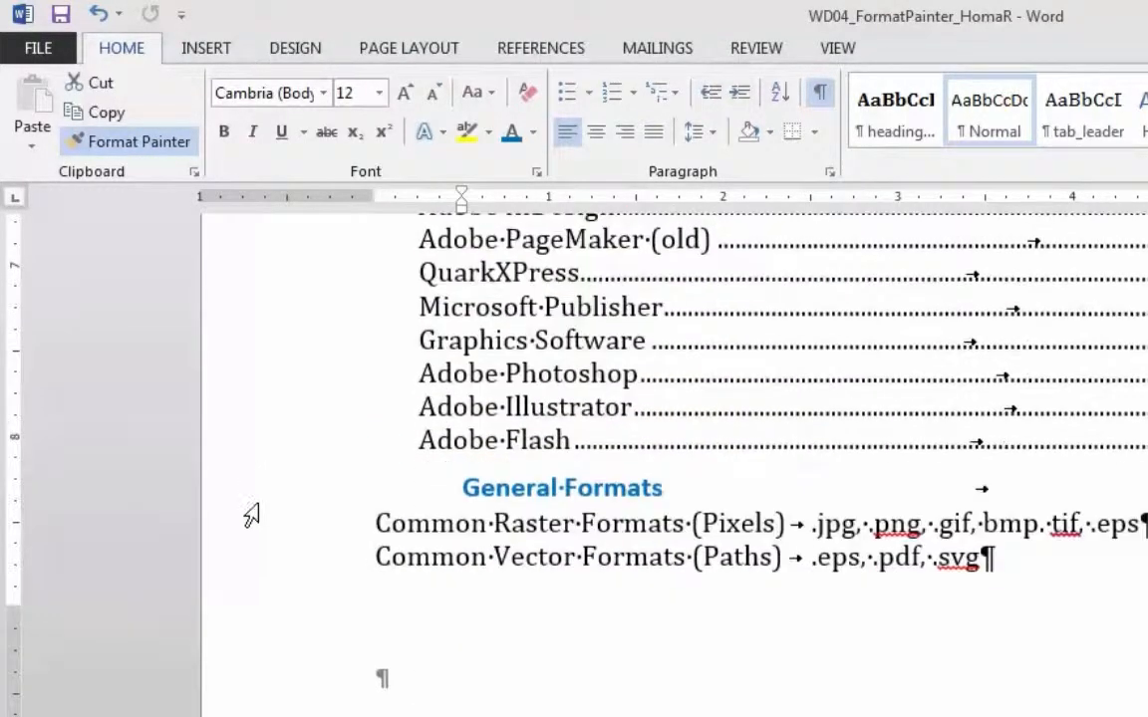
drag(267, 528, 286, 585)
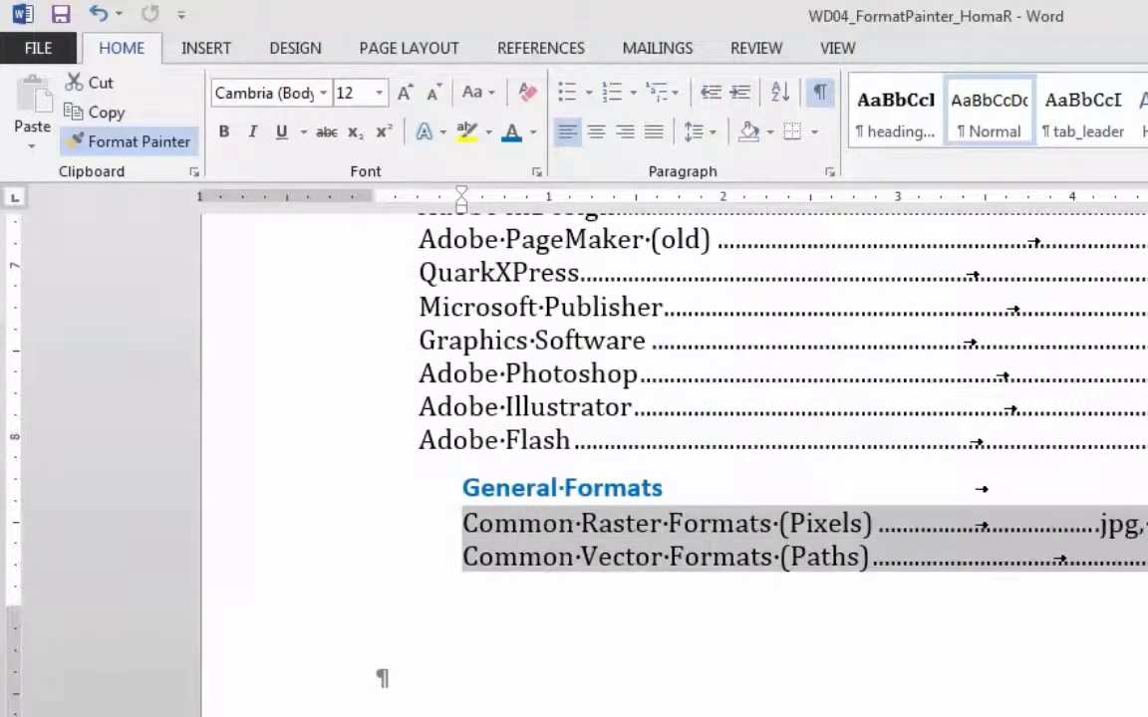
scroll(673, 463, up, 14)
scroll(673, 463, down, 2)
scroll(674, 463, up, 2)
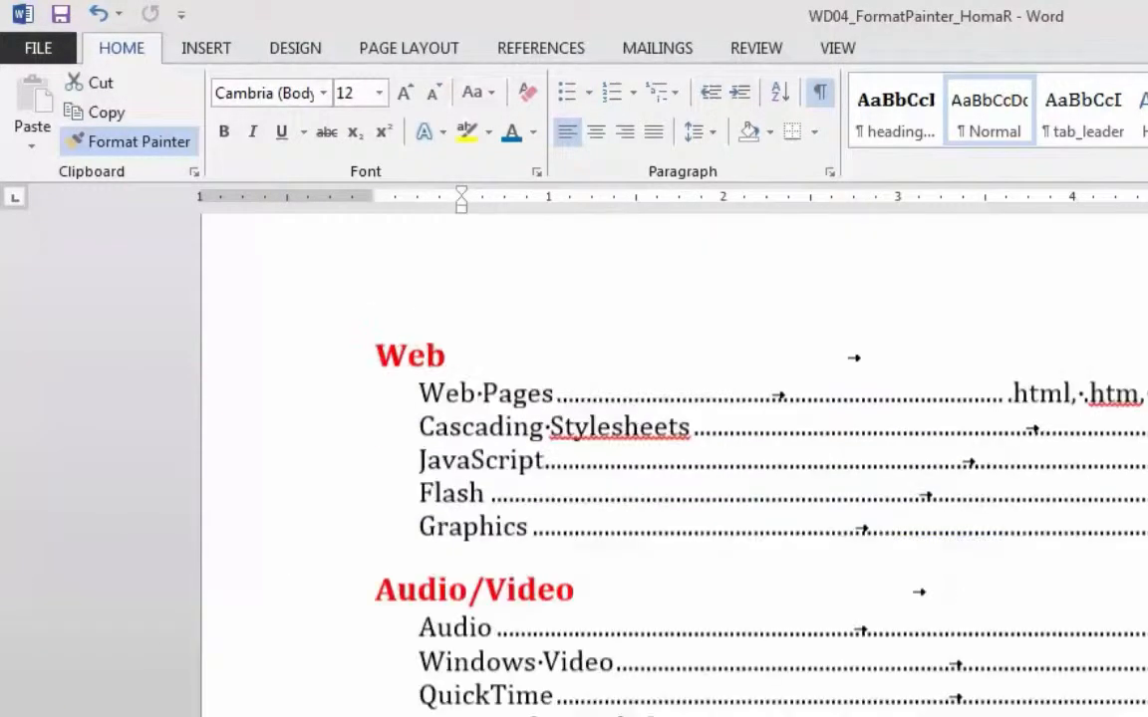
scroll(674, 463, down, 14)
scroll(673, 463, up, 14)
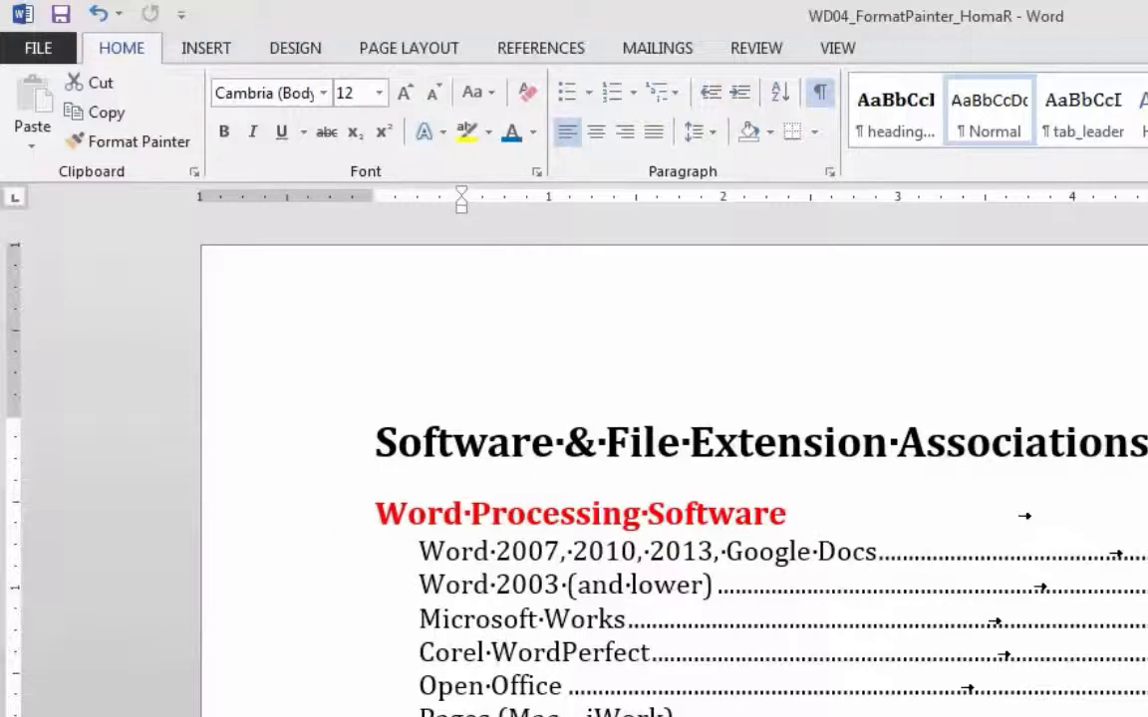
- Review the heading, entry and "General Formats" formatting across both pages, from "Word Processing Software" through "Computer Files"
scroll(677, 449, down, 6)
scroll(677, 449, up, 2)
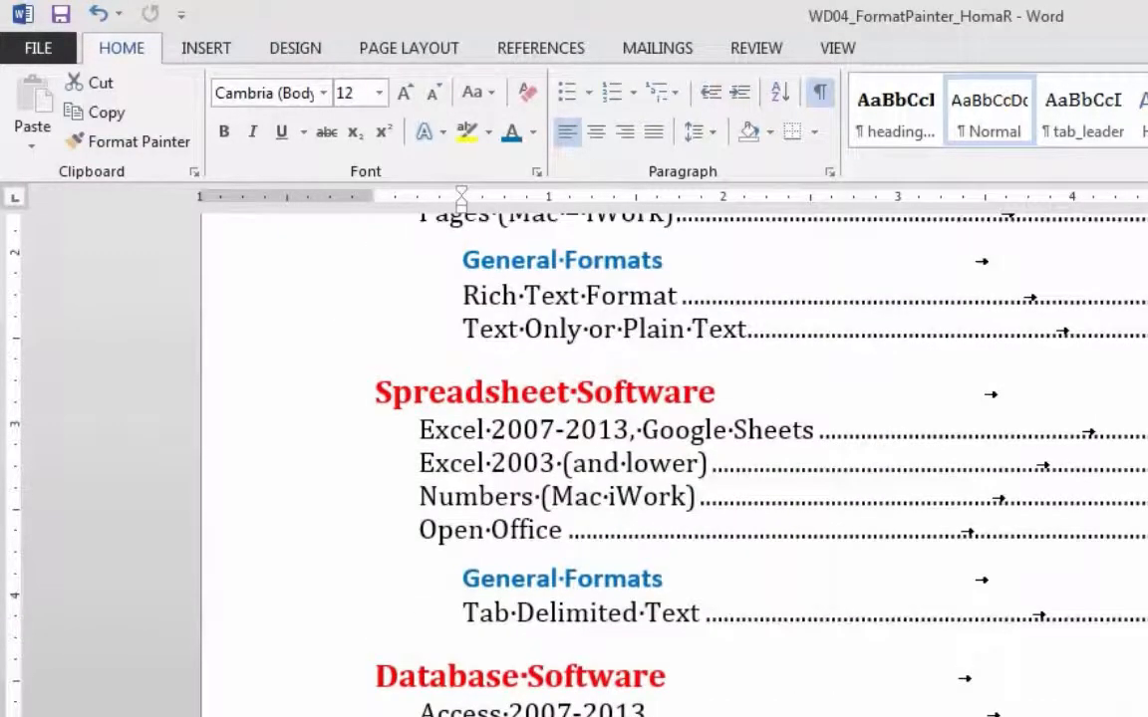
scroll(677, 448, down, 4)
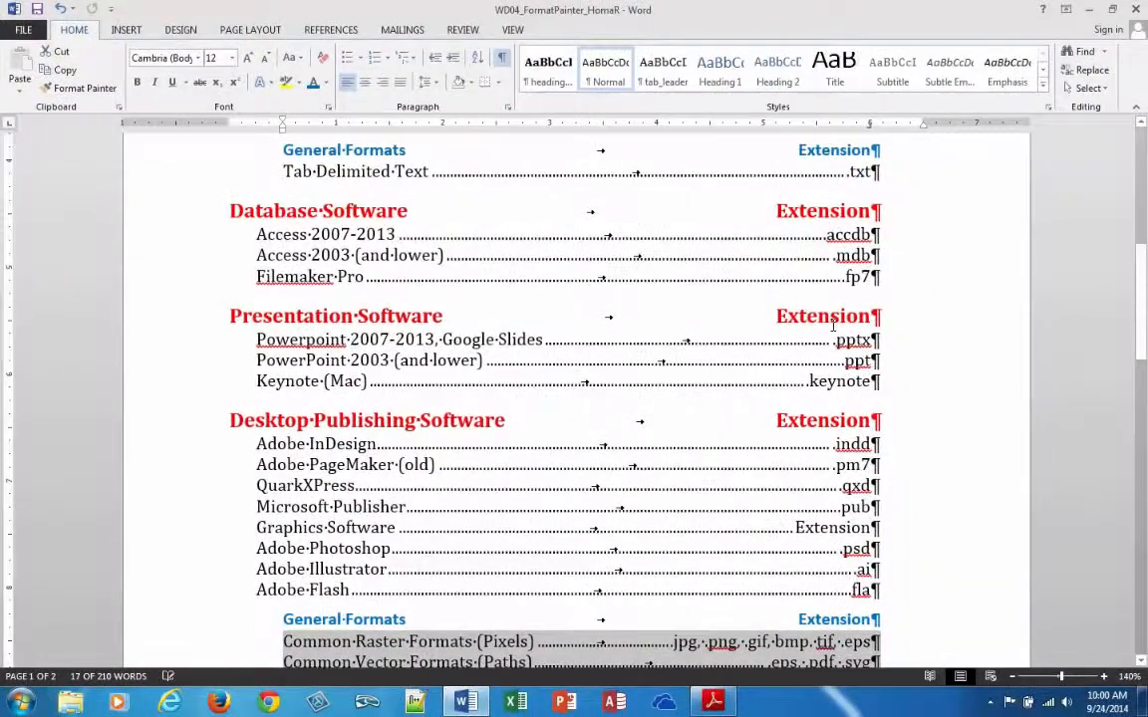
scroll(171, 324, up, 6)
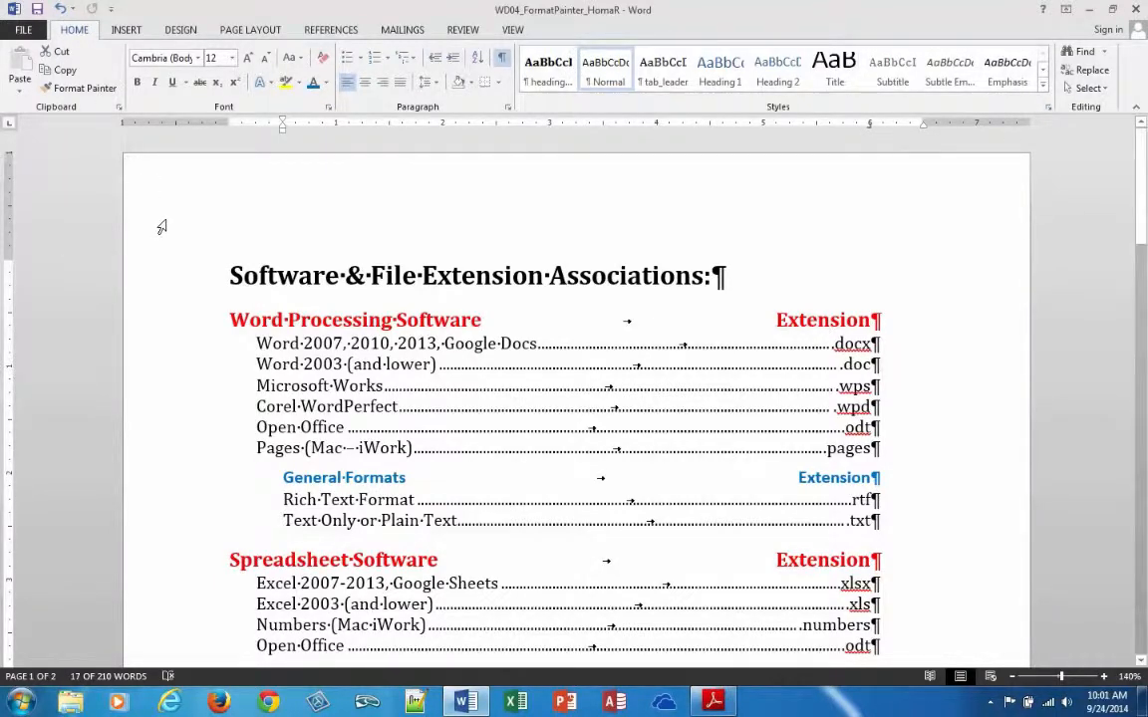
scroll(158, 227, down, 3)
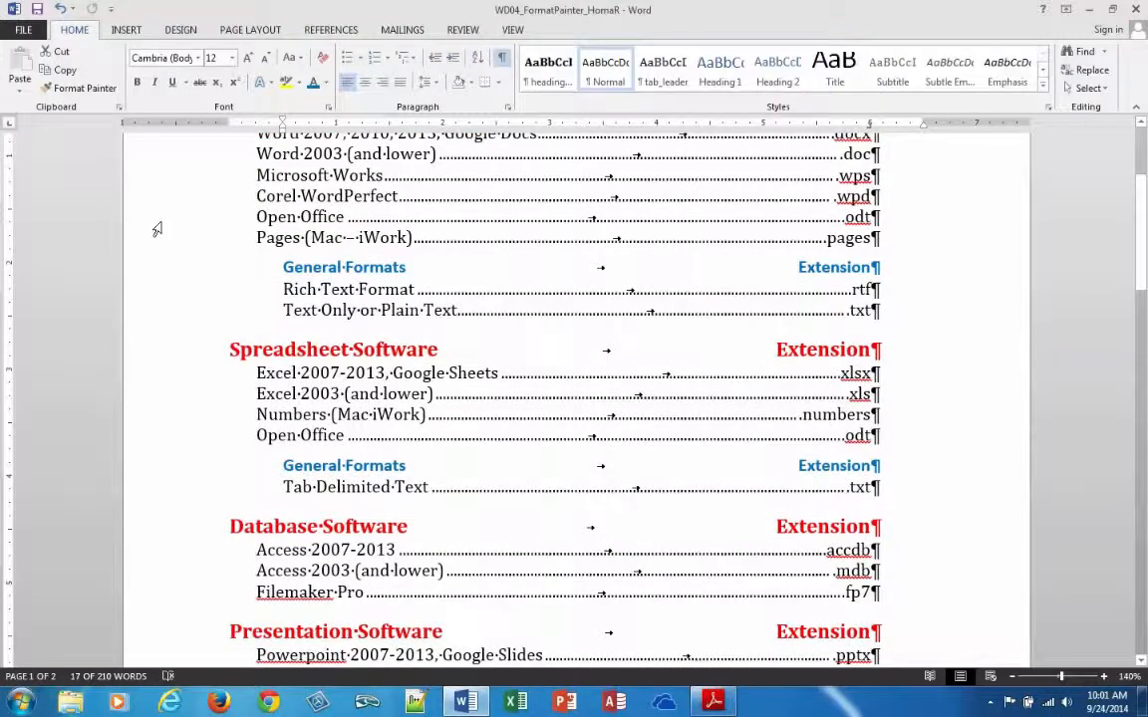
scroll(156, 229, down, 8)
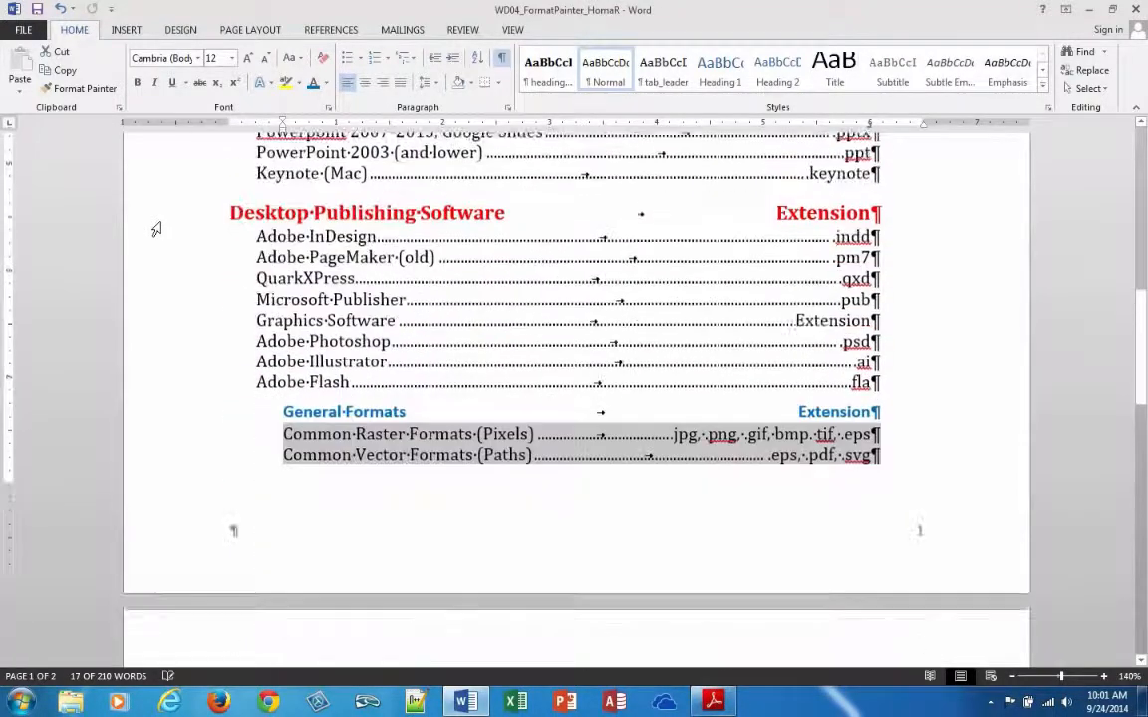
scroll(165, 219, up, 4)
scroll(164, 218, down, 6)
scroll(286, 215, down, 4)
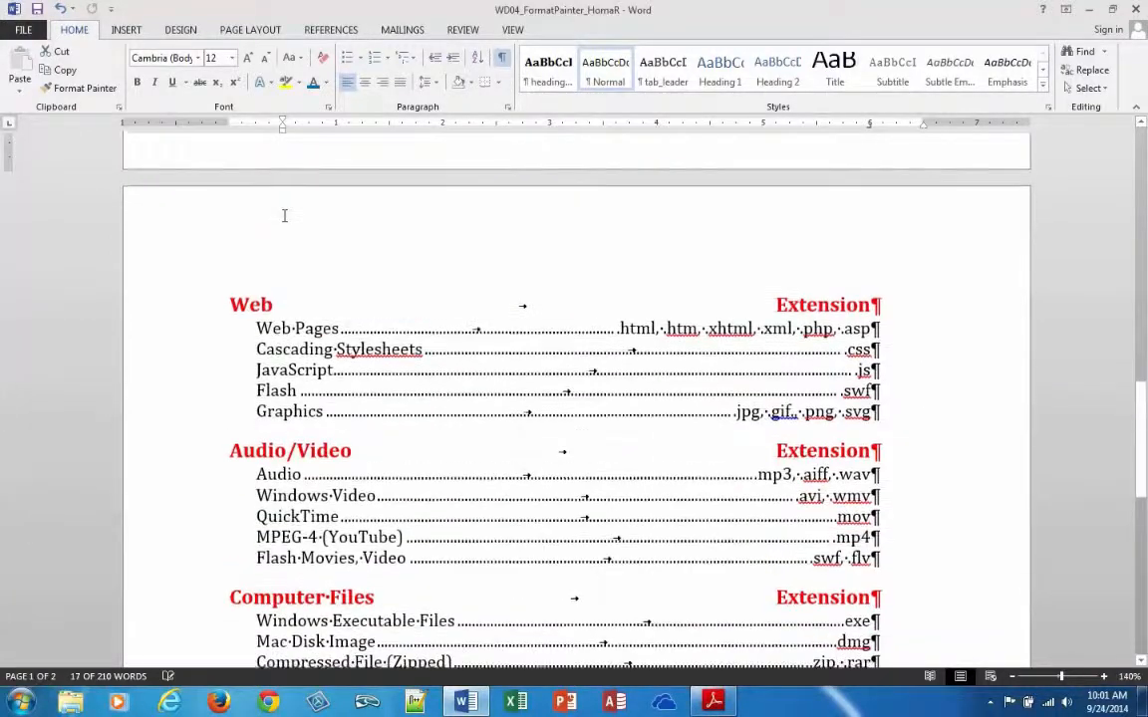
scroll(283, 215, up, 16)
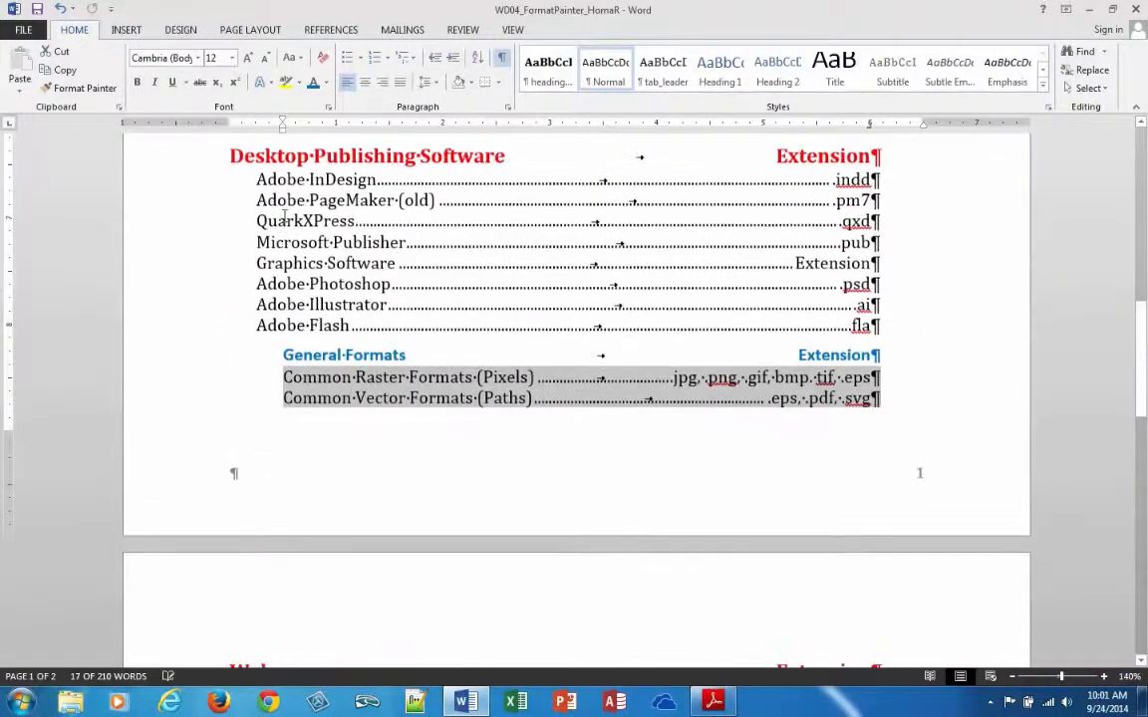
scroll(285, 214, up, 2)
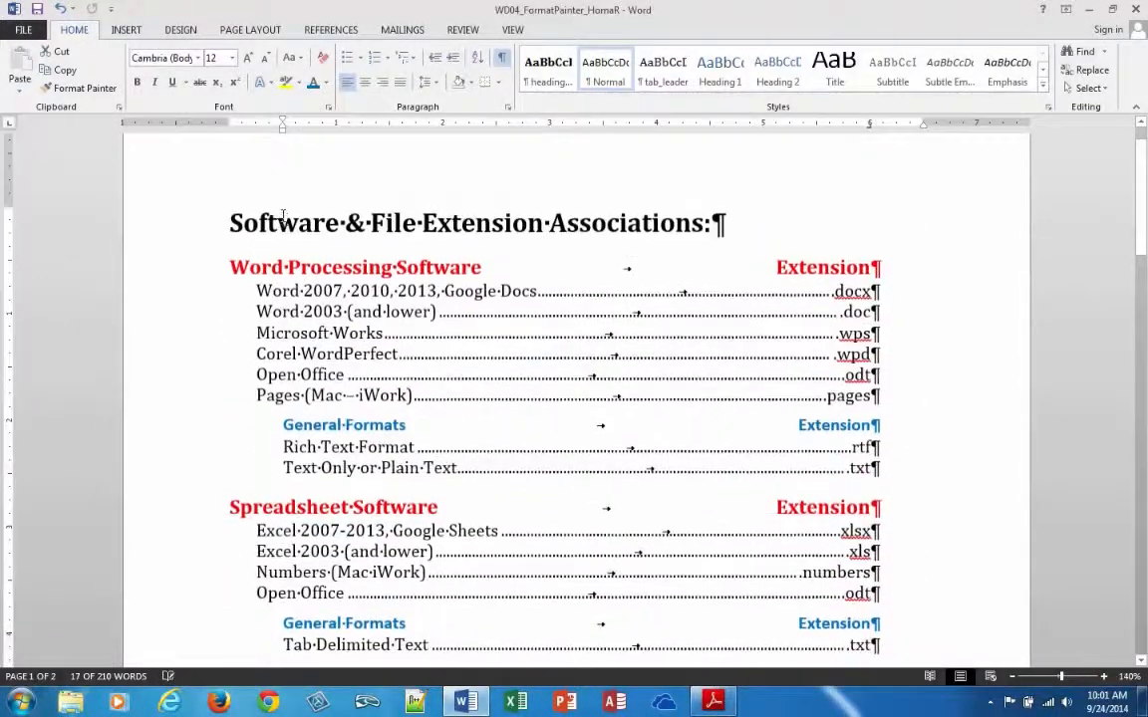